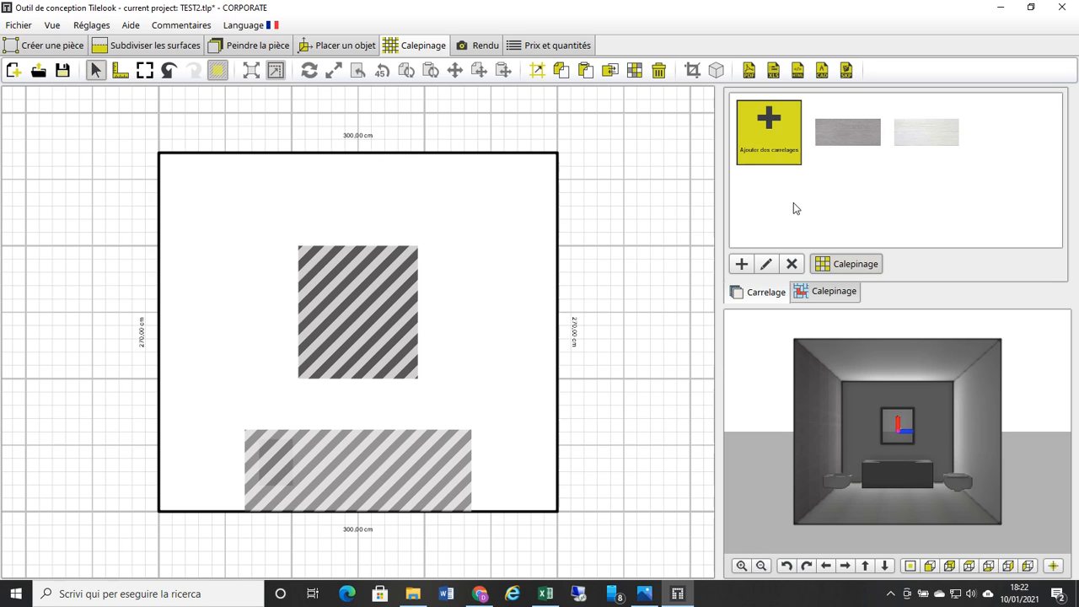
# Step: Examine the downloadable Tilelook tile catalogue and its manufacturer filter, and close the catalogue without downloading a tile
pyautogui.click(784, 149)
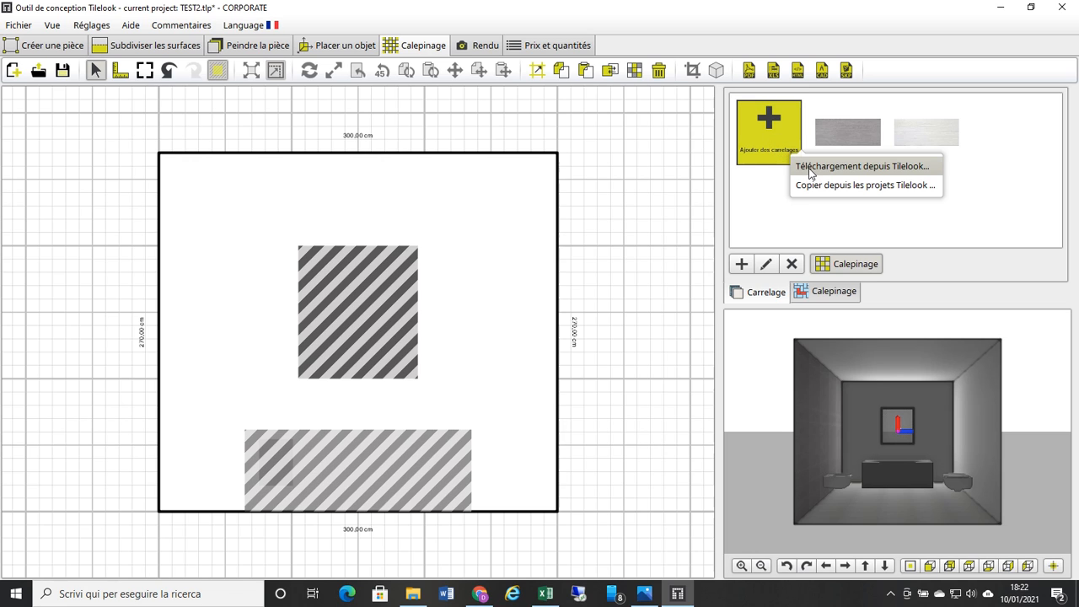
pyautogui.click(810, 166)
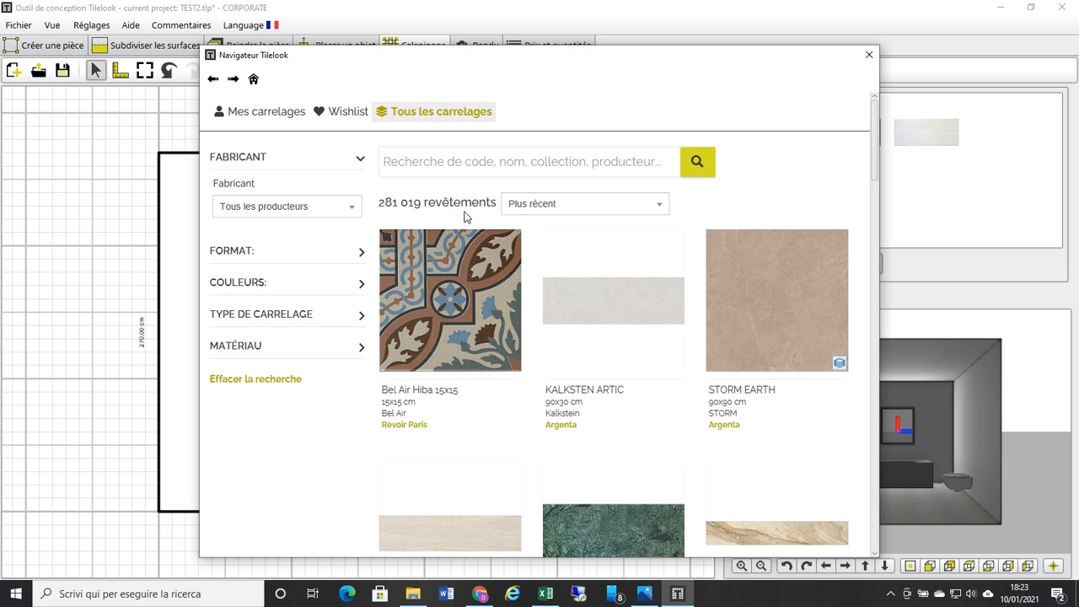
pyautogui.scroll(-1, 540, 241)
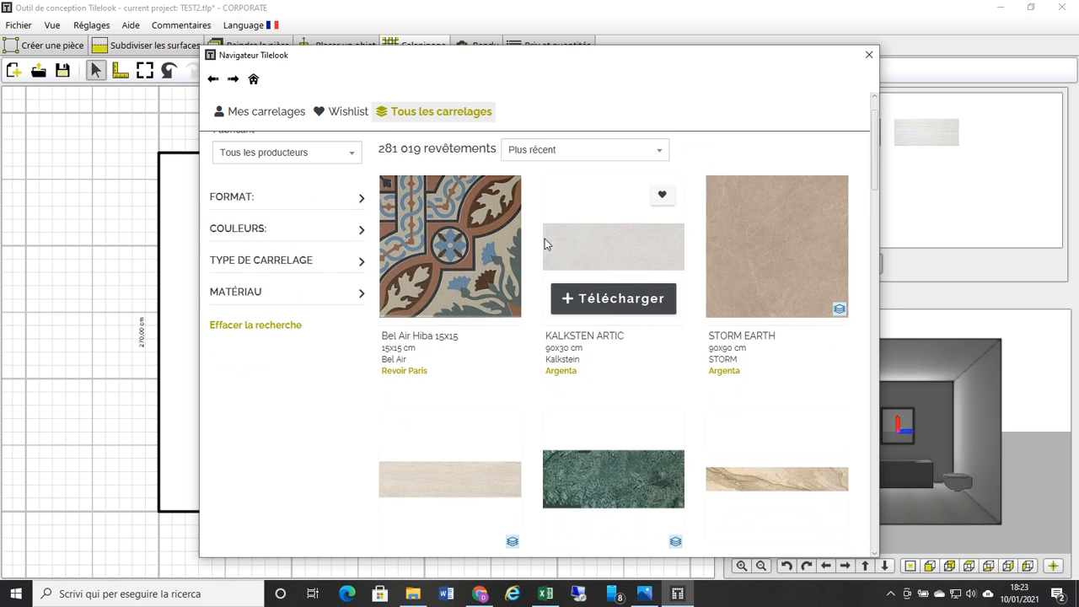
pyautogui.scroll(1, 422, 232)
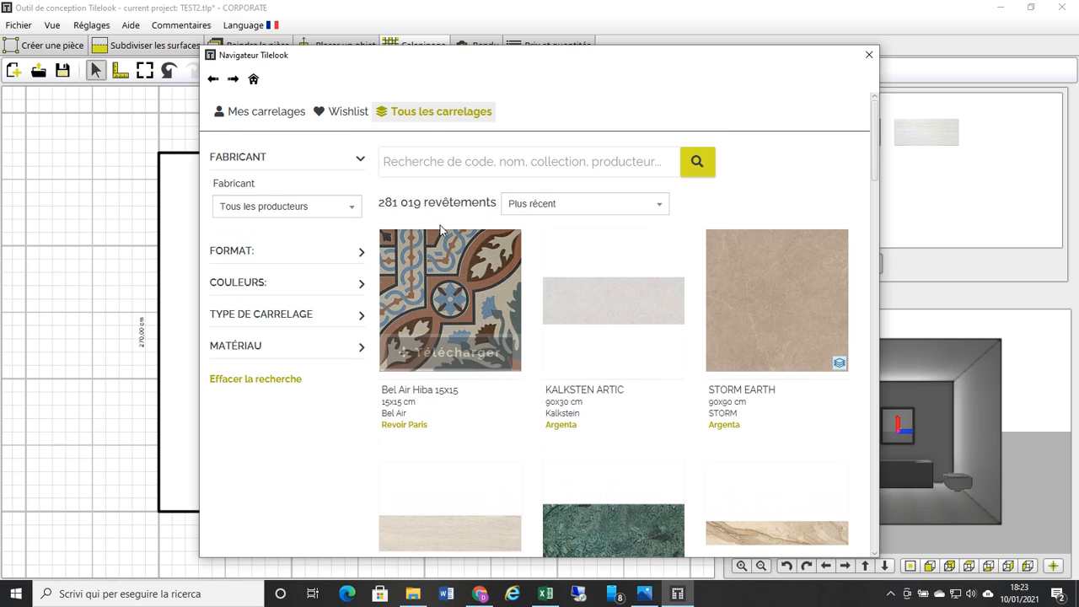
pyautogui.click(351, 212)
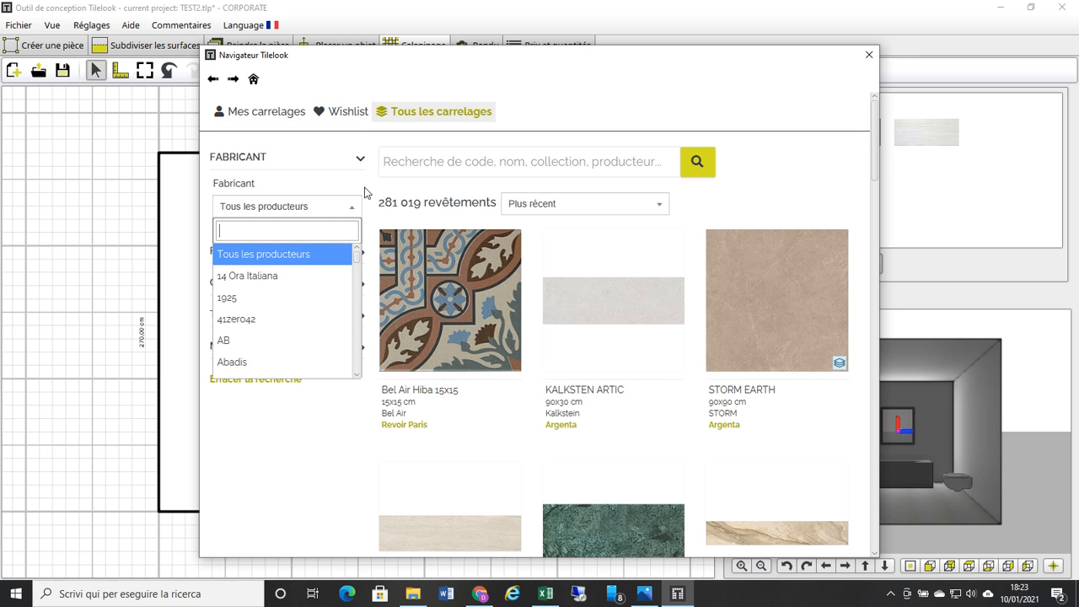
pyautogui.click(318, 210)
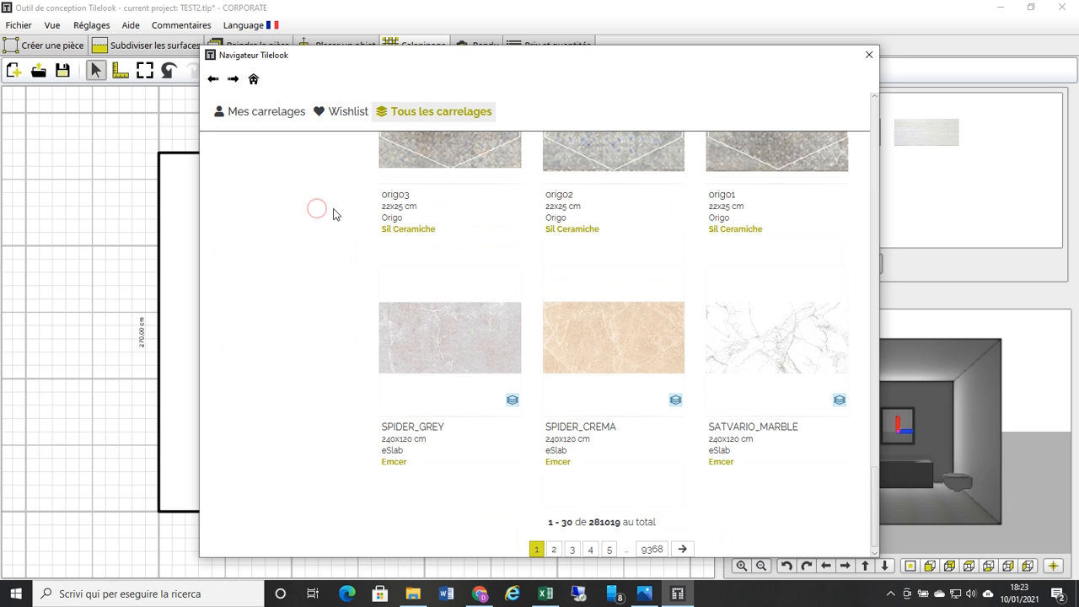
pyautogui.scroll(10, 333, 214)
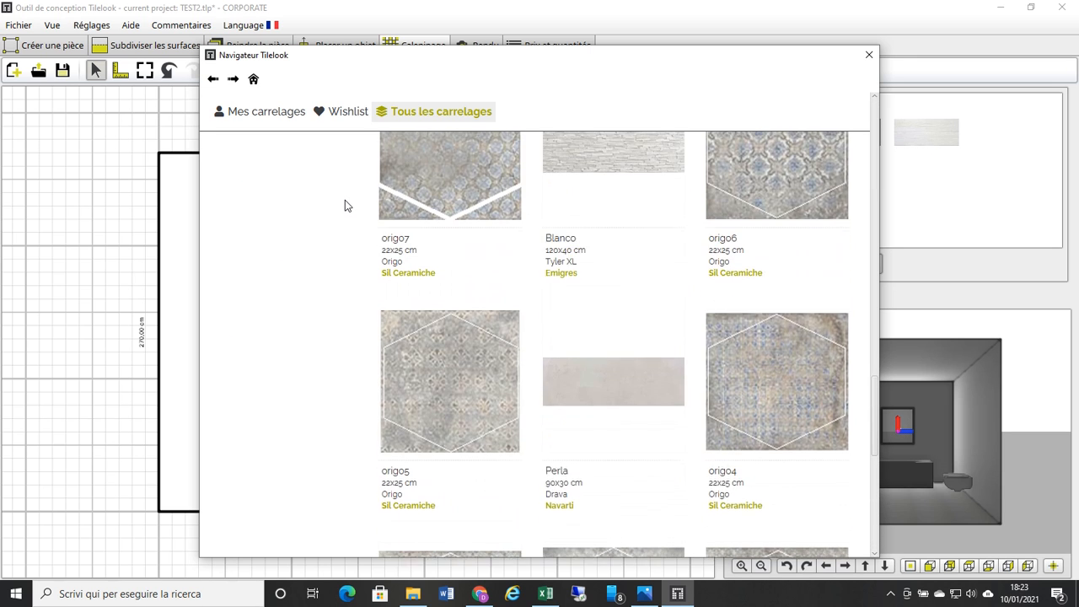
pyautogui.scroll(6, 345, 200)
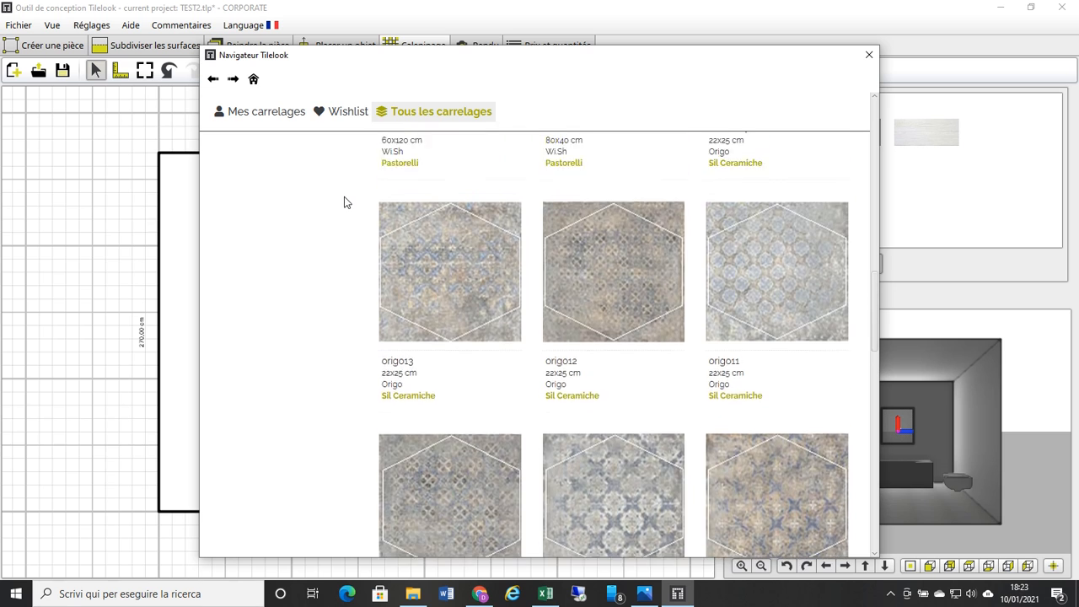
pyautogui.scroll(6, 345, 202)
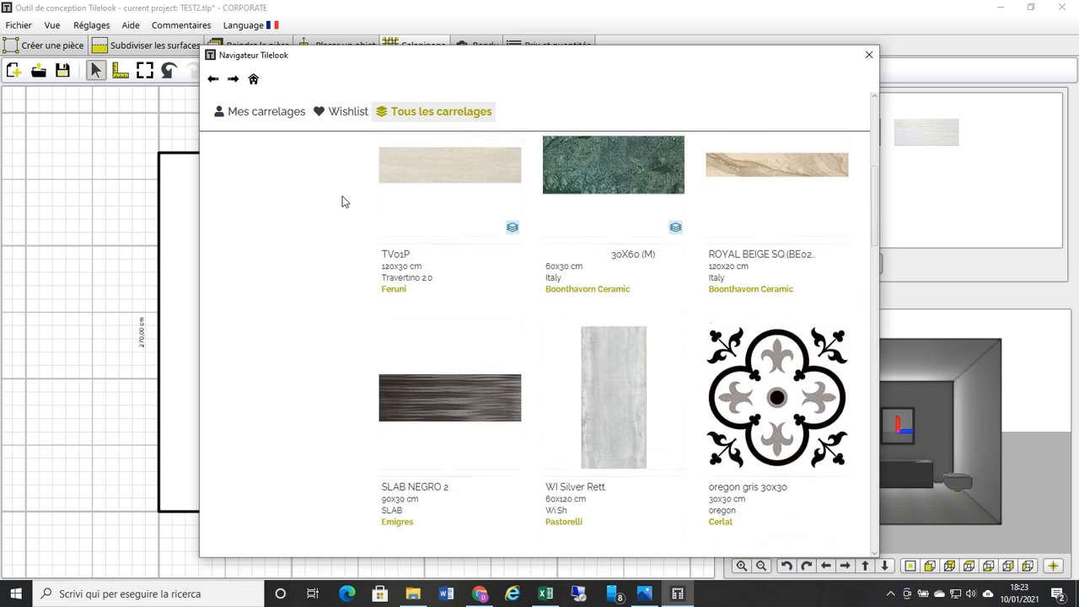
pyautogui.scroll(3, 342, 203)
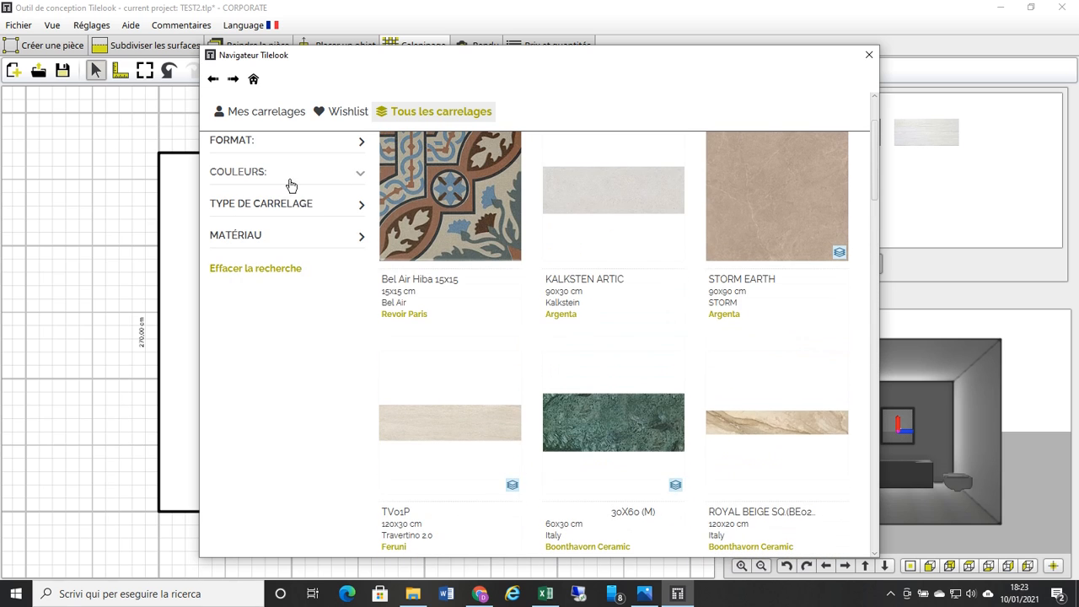
pyautogui.scroll(1, 290, 184)
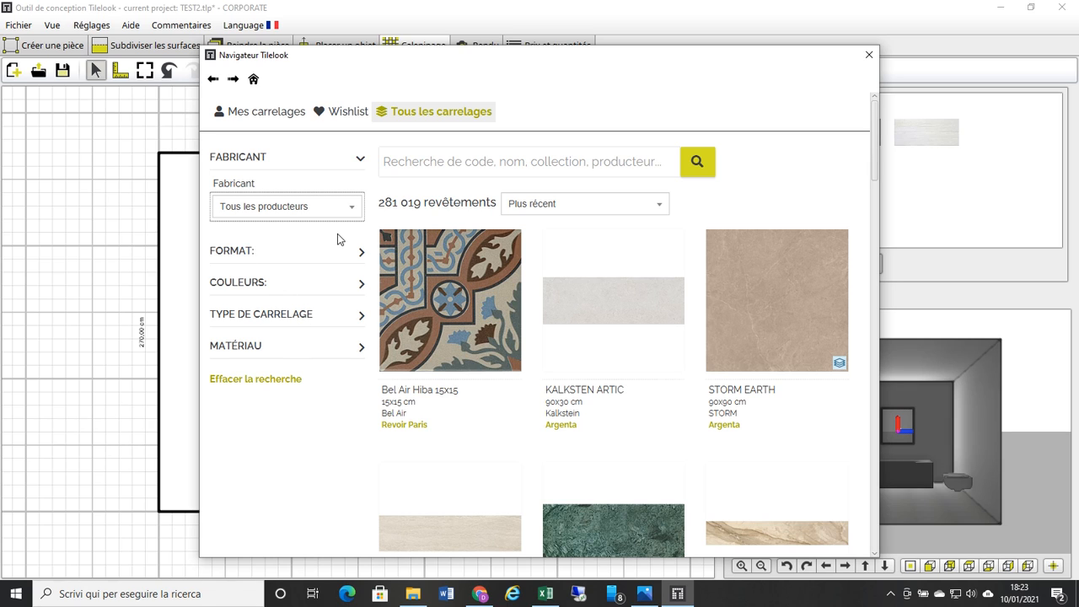
pyautogui.moveTo(446, 260)
pyautogui.moveTo(393, 244)
pyautogui.click(869, 59)
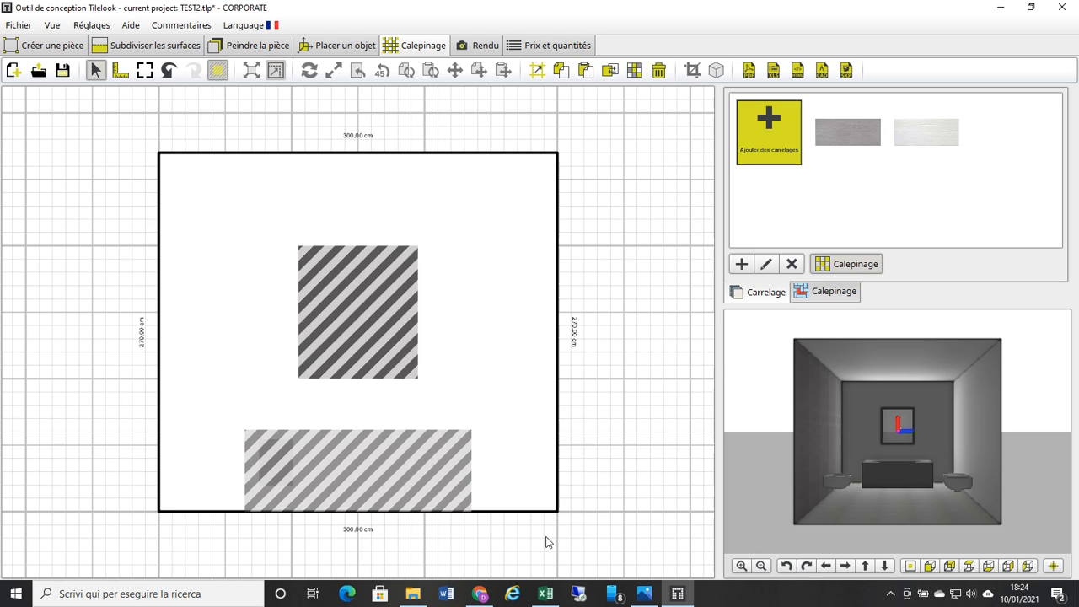
# Step: Switch to the Tilelook website in Chrome and sign in with the account's saved credentials
pyautogui.click(480, 594)
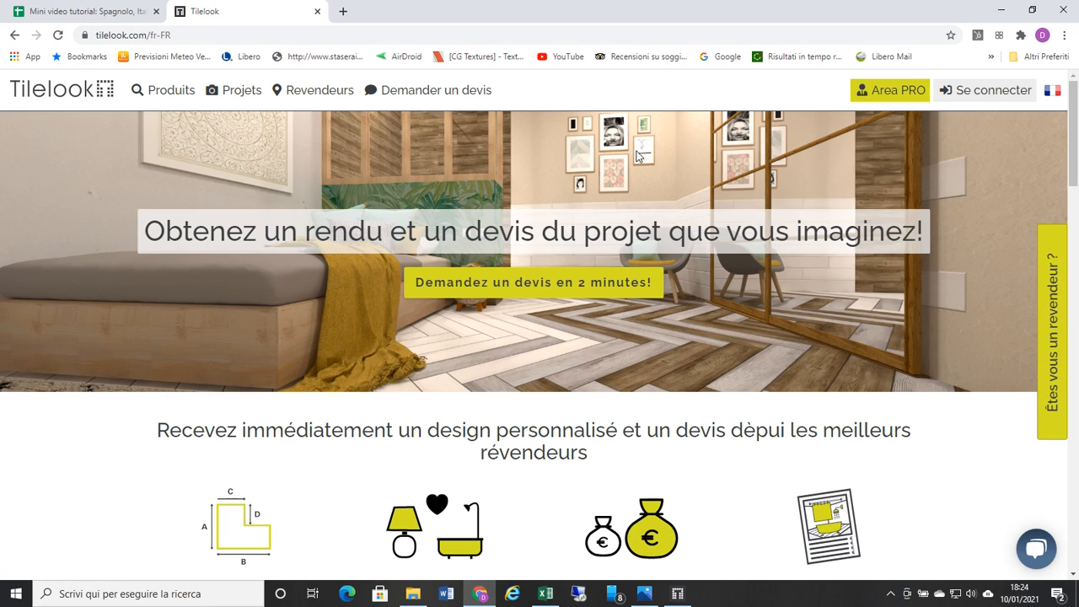
pyautogui.click(977, 102)
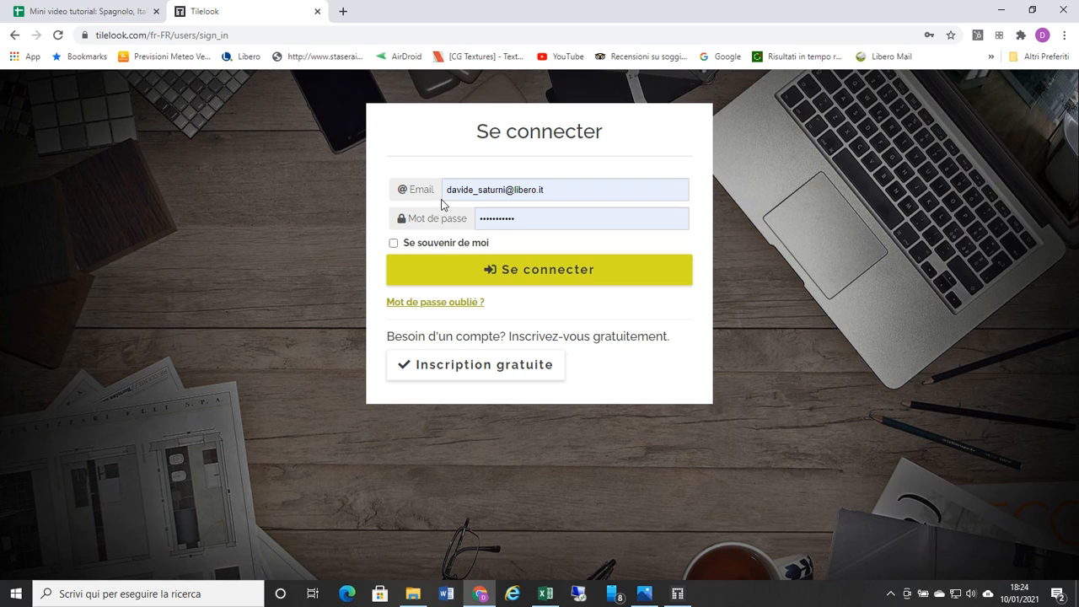
pyautogui.click(527, 273)
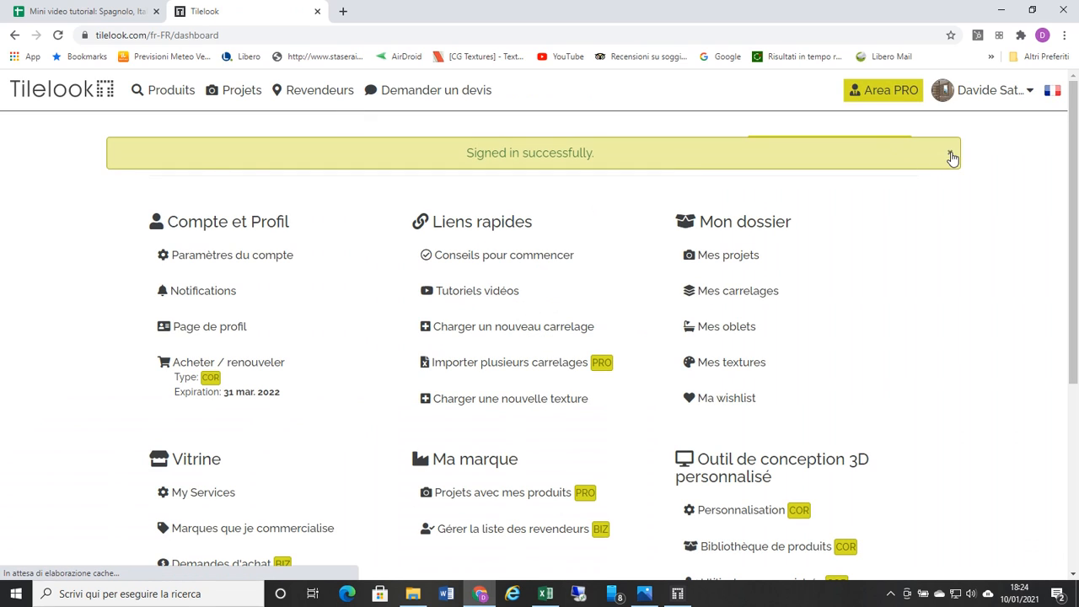
pyautogui.click(951, 155)
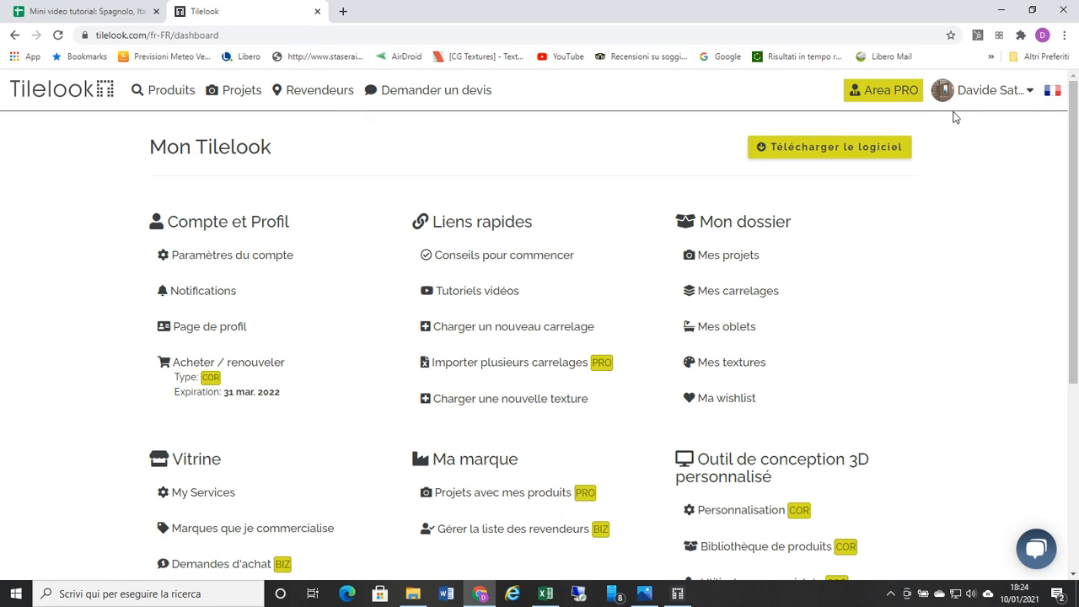
# Step: Open the form for loading a new tile from the Mon Tilelook dashboard
pyautogui.click(978, 90)
pyautogui.moveTo(992, 111)
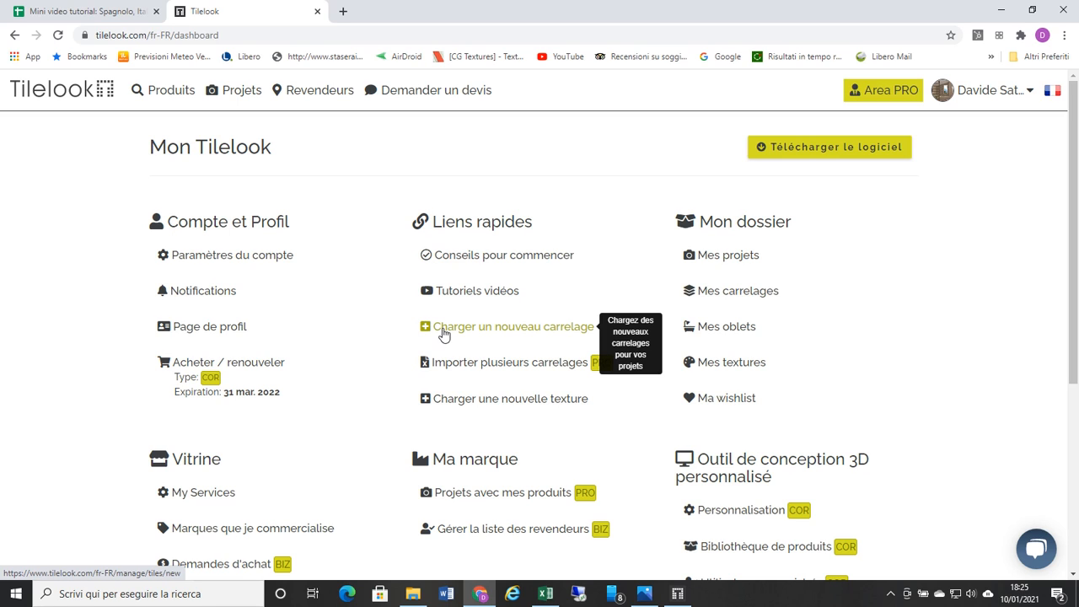
pyautogui.click(549, 332)
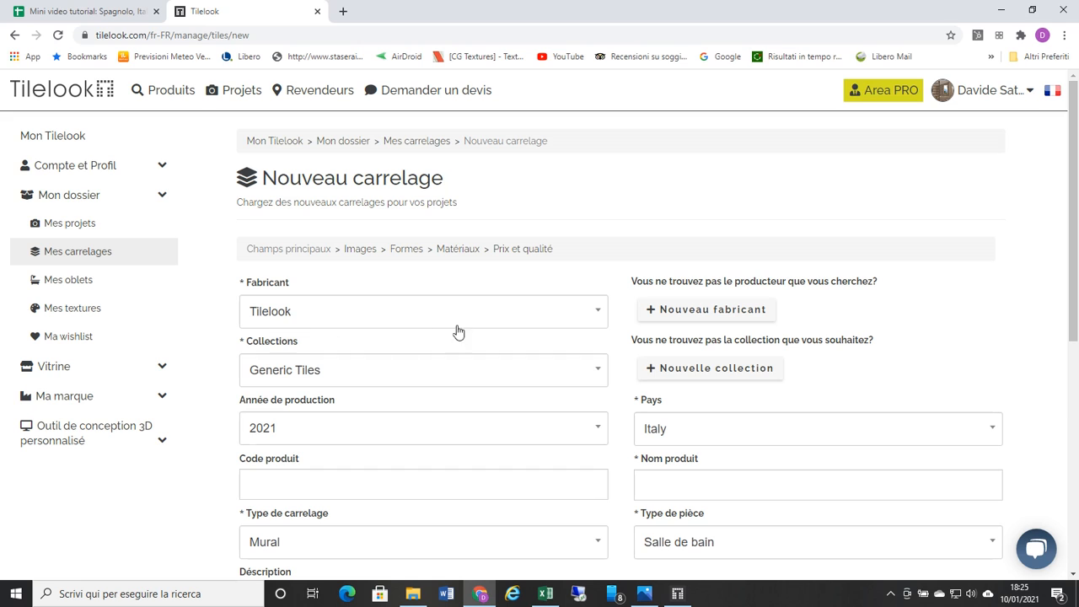
# Step: Look through the available manufacturers and choose Tilelook as the new tile's manufacturer
pyautogui.click(599, 315)
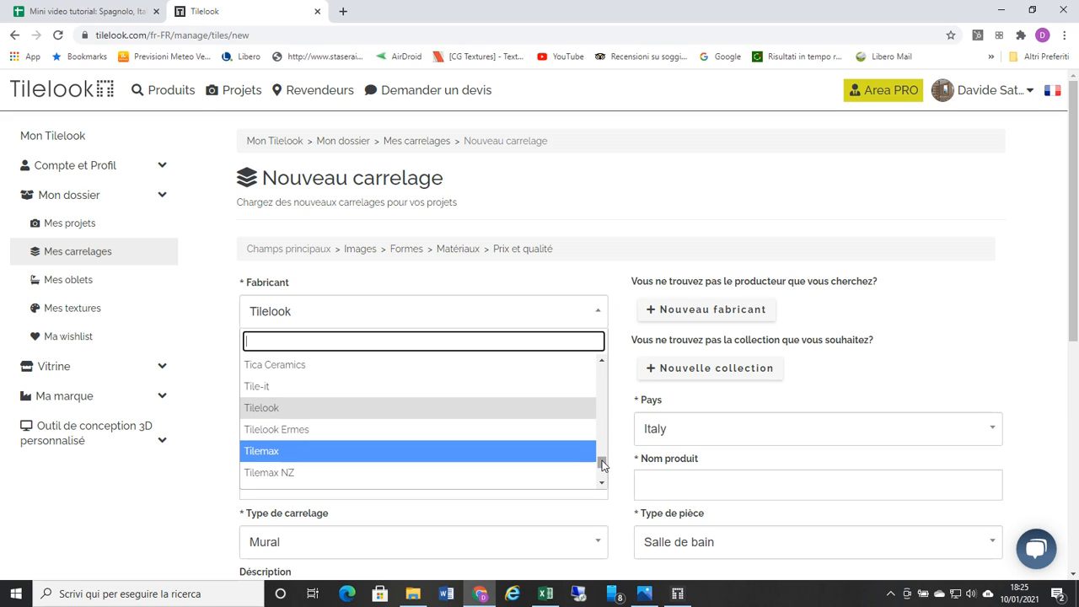
pyautogui.moveTo(602, 465); pyautogui.dragTo(605, 375)
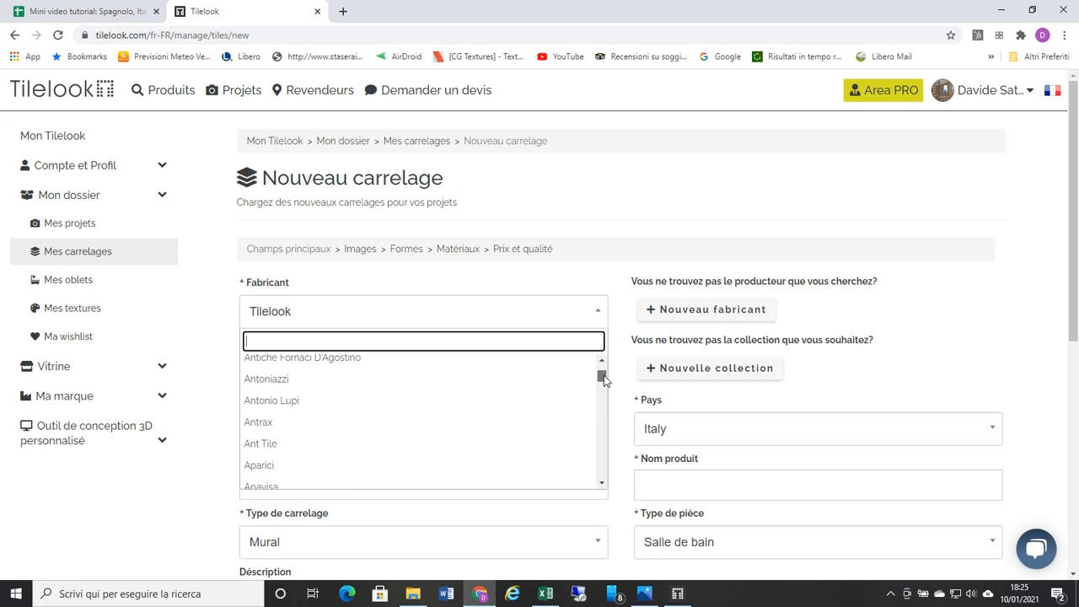
pyautogui.scroll(-10, 604, 379)
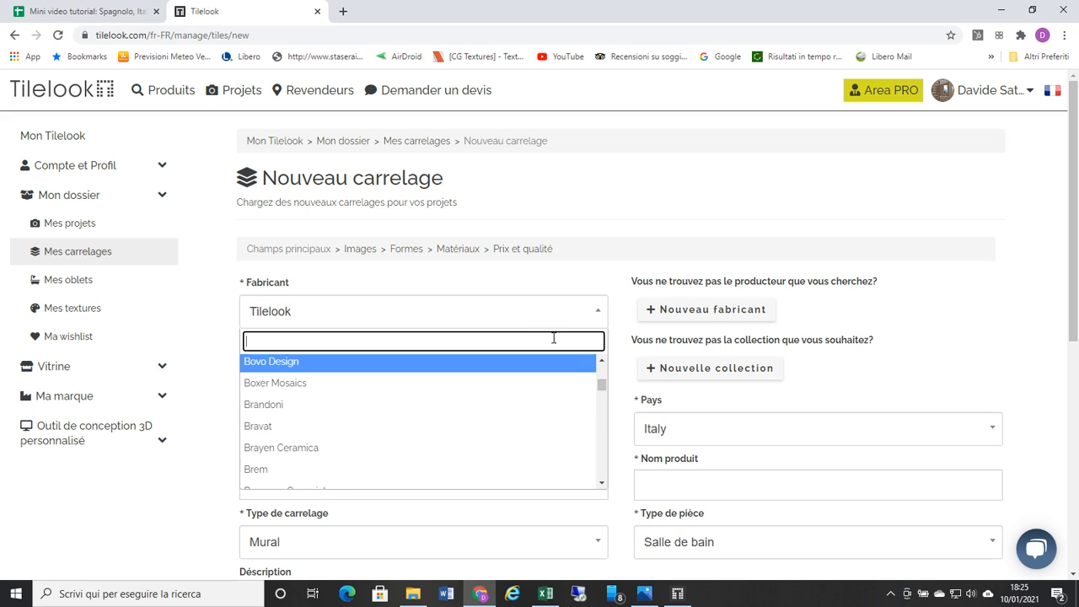
pyautogui.click(523, 317)
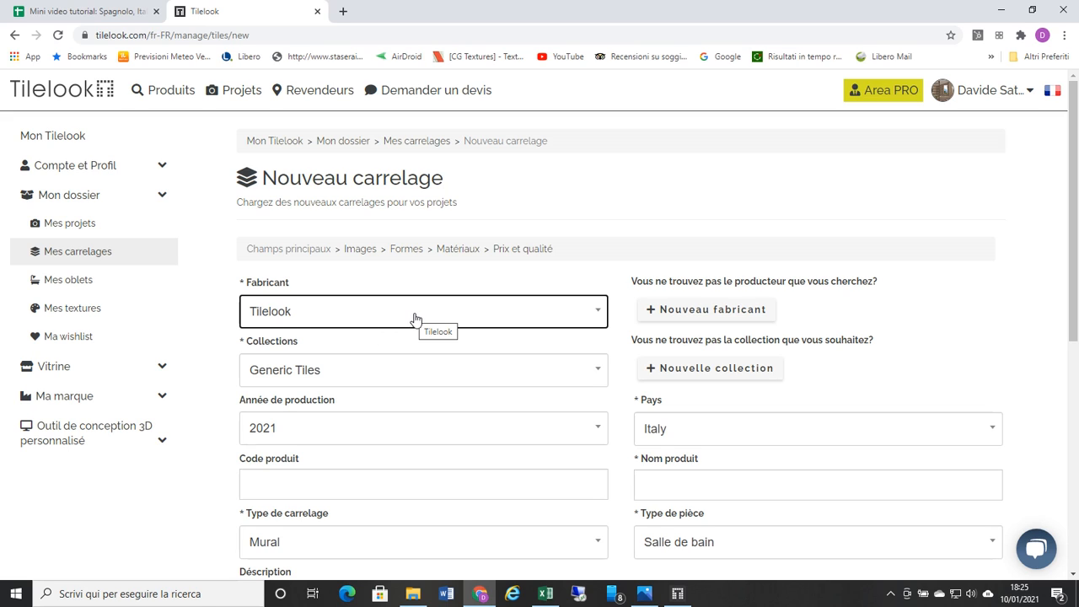
pyautogui.click(601, 312)
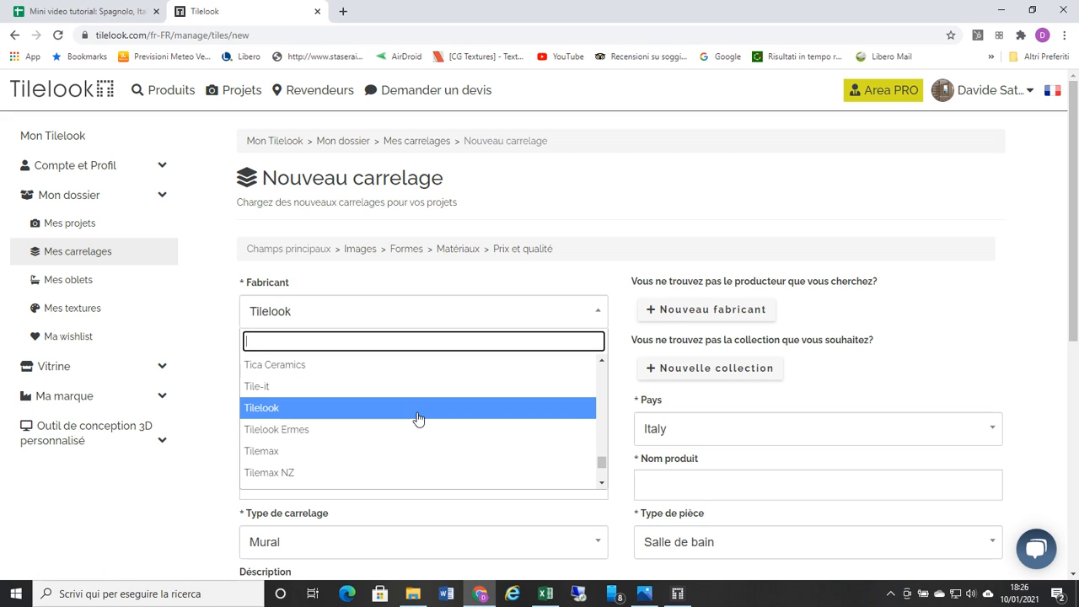
pyautogui.click(268, 409)
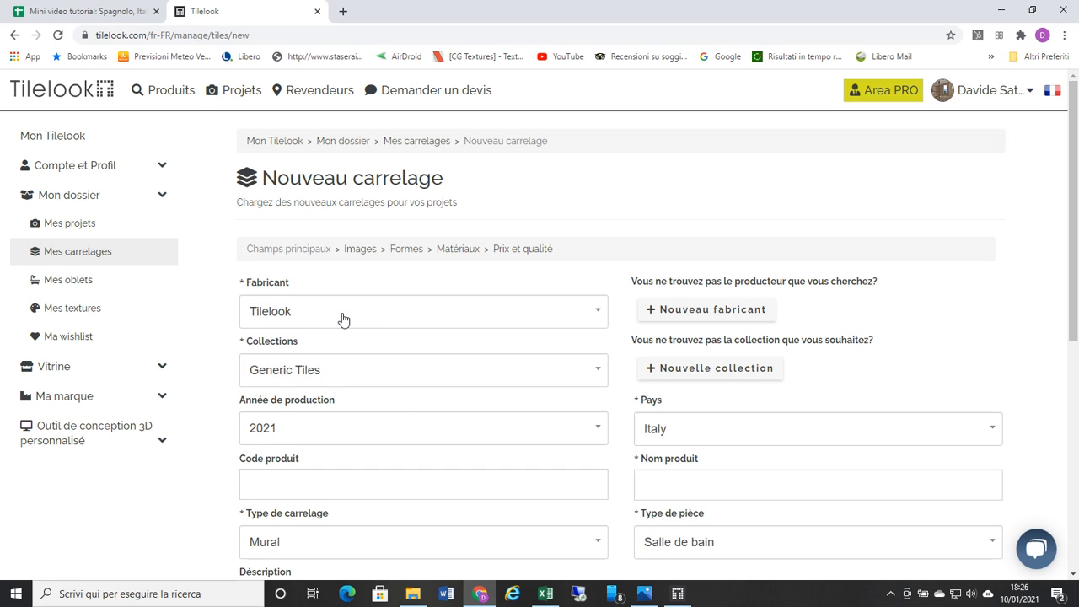
# Step: Set the tile type to Mural and the country to Italy
pyautogui.scroll(-1, 401, 411)
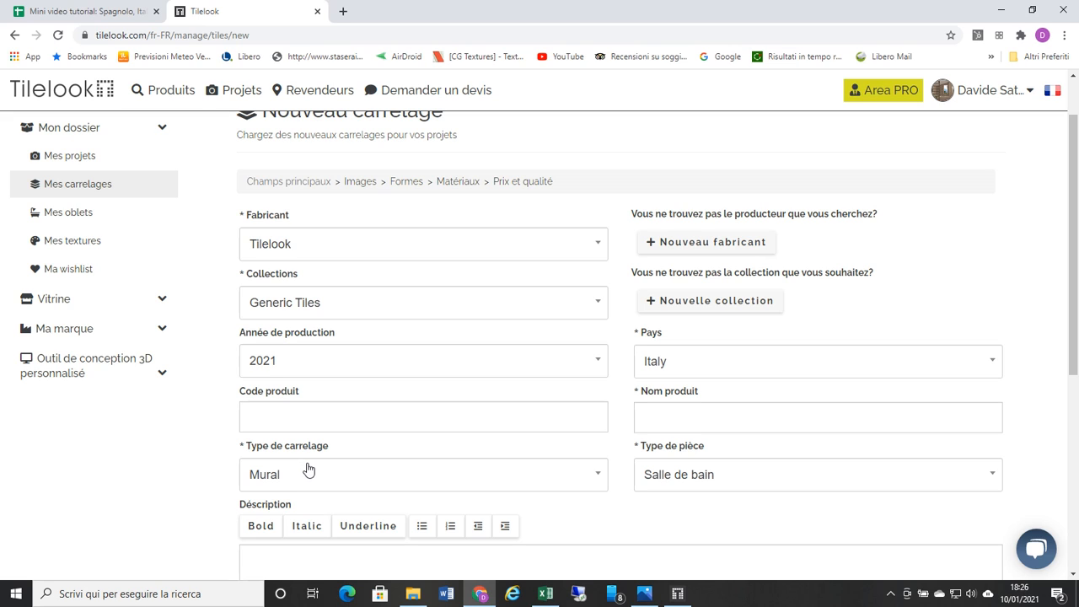
pyautogui.click(598, 475)
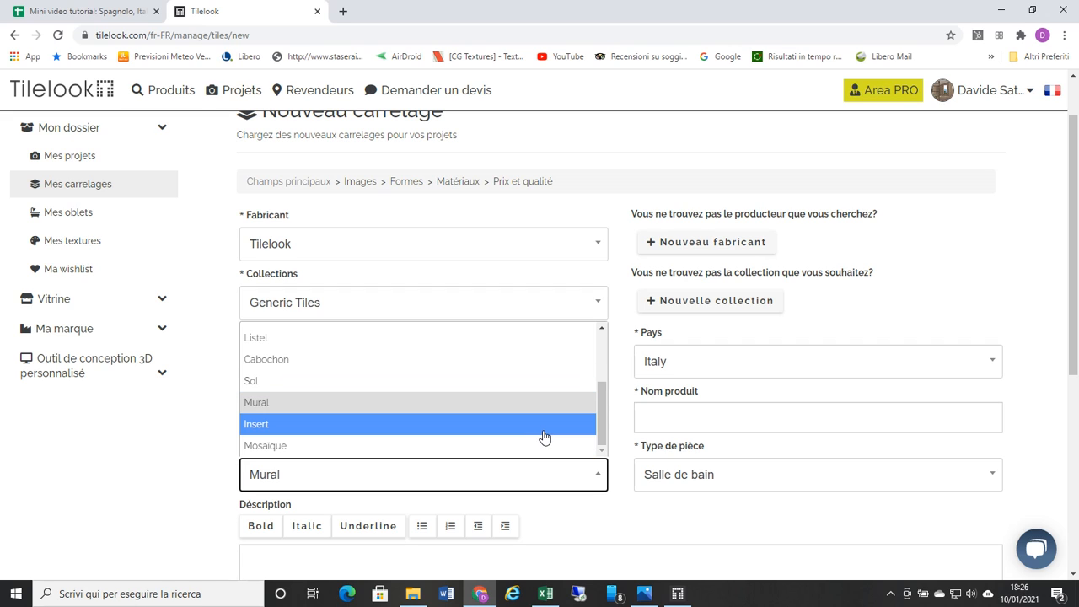
pyautogui.click(470, 403)
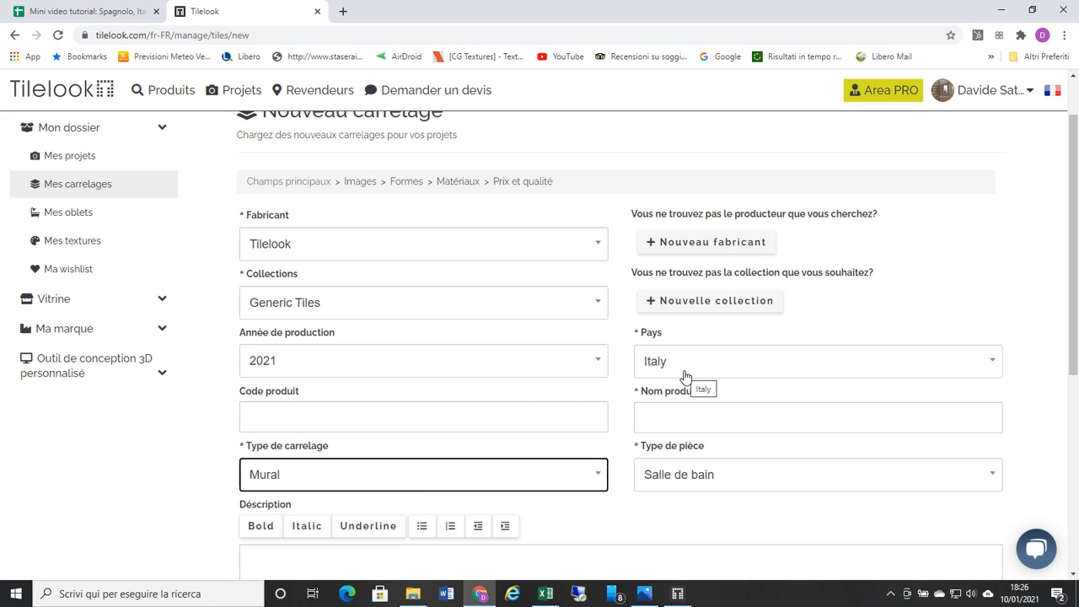
pyautogui.click(993, 363)
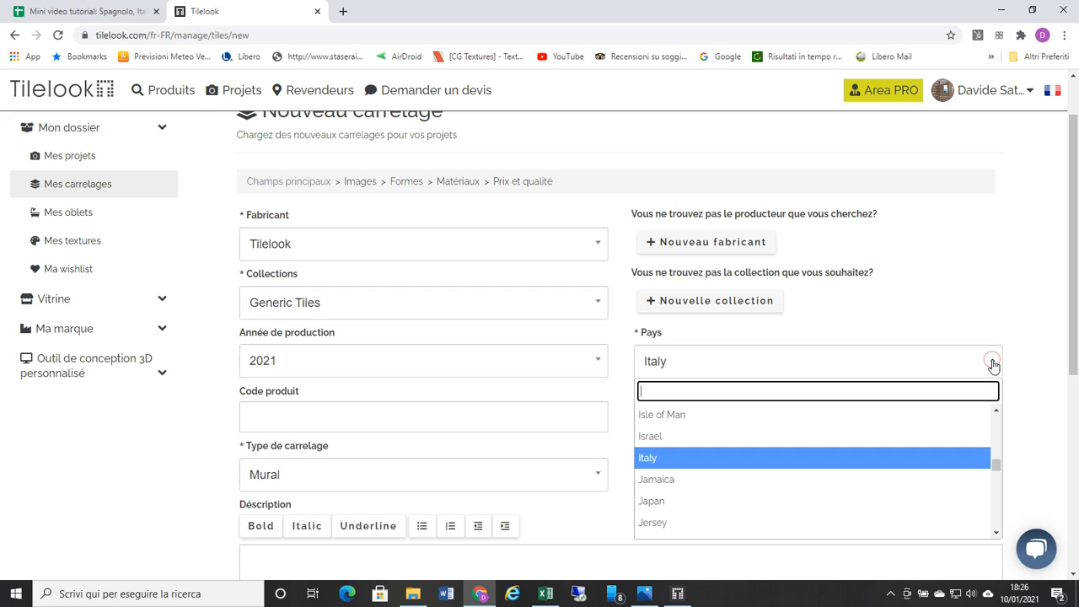
pyautogui.click(935, 463)
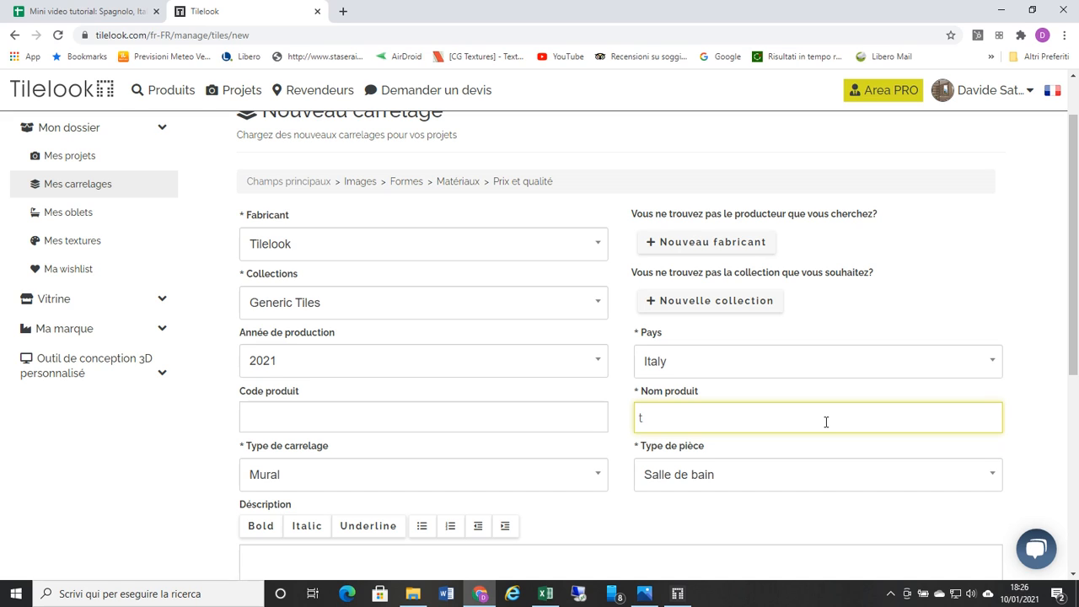
# Step: Name the product TEST1, set its room type to Salle de bain, and review the main fields
pyautogui.write('EST1')
pyautogui.scroll(-1, 682, 476)
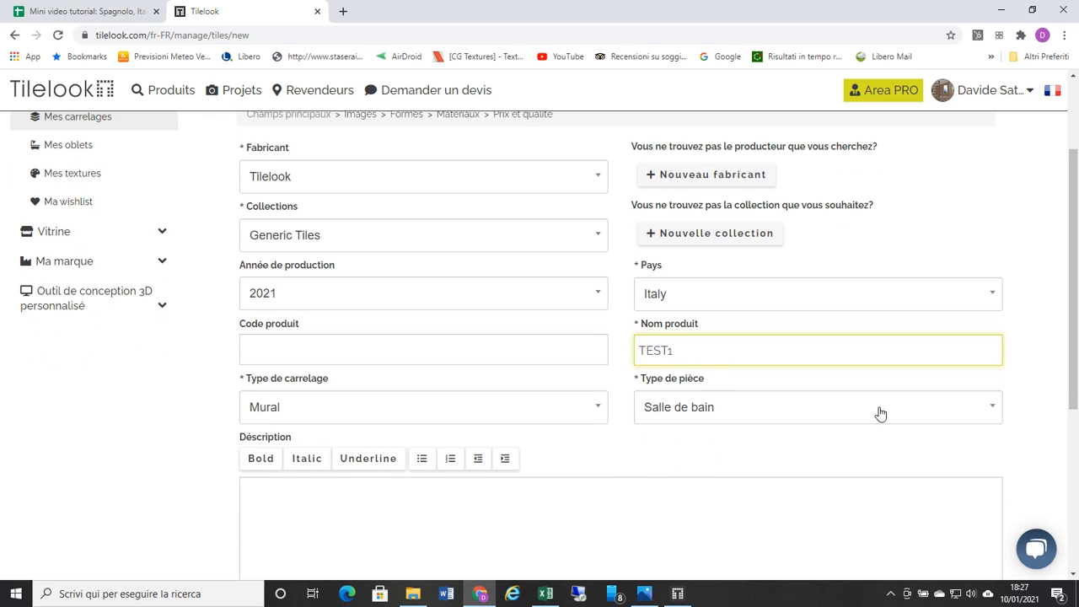
pyautogui.click(994, 413)
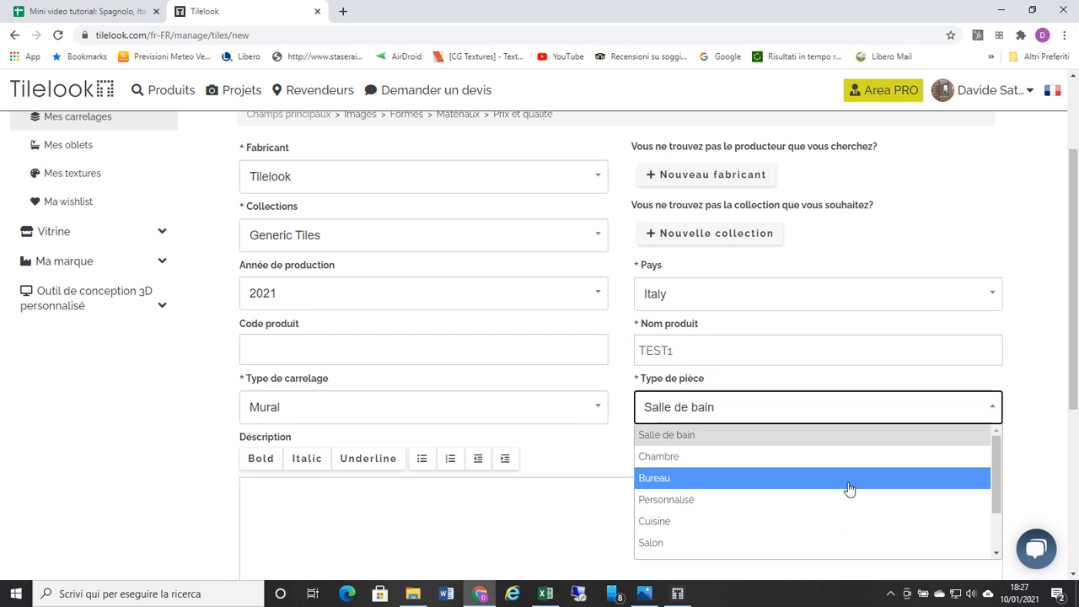
pyautogui.click(802, 435)
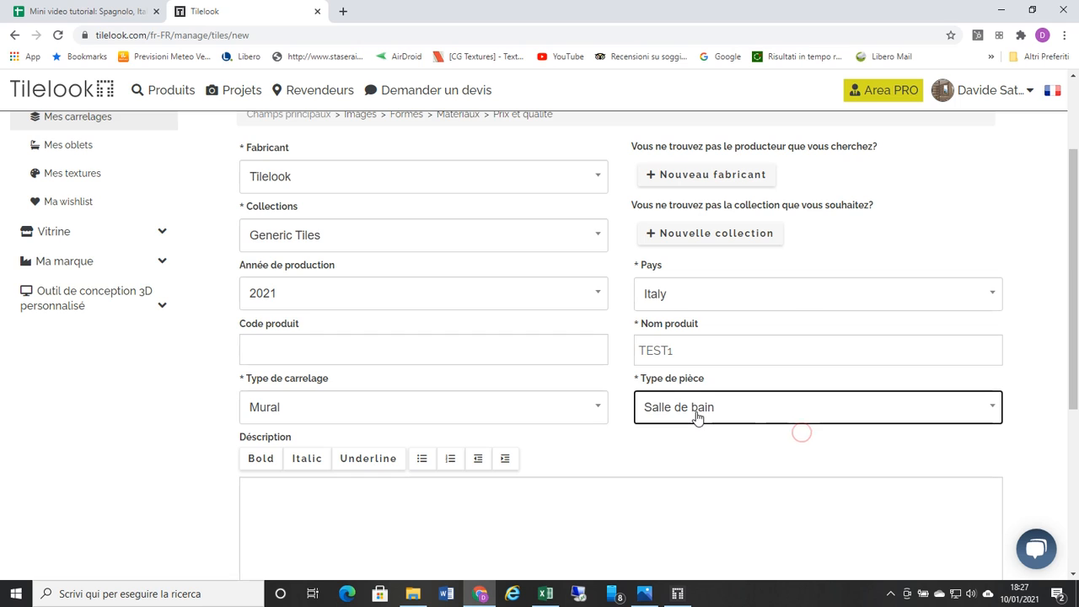
pyautogui.scroll(-2, 700, 419)
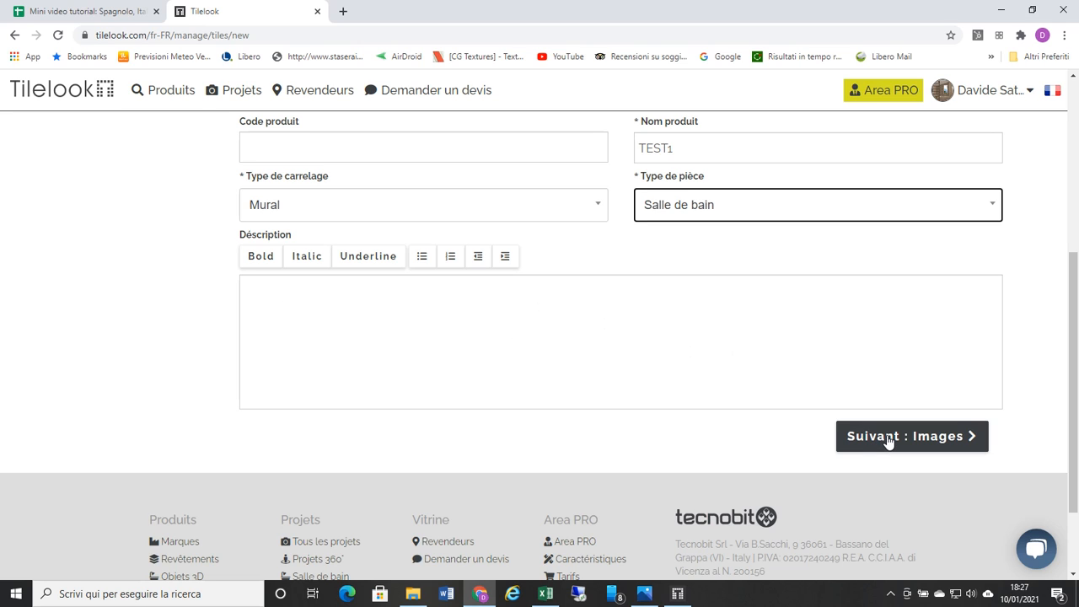
pyautogui.scroll(2, 723, 270)
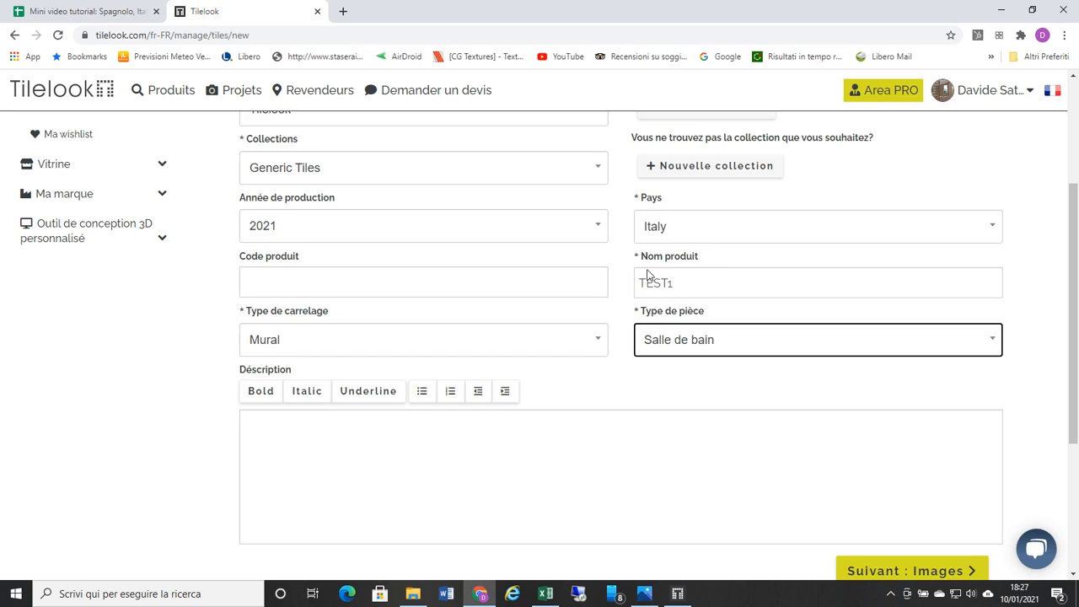
pyautogui.scroll(-2, 640, 262)
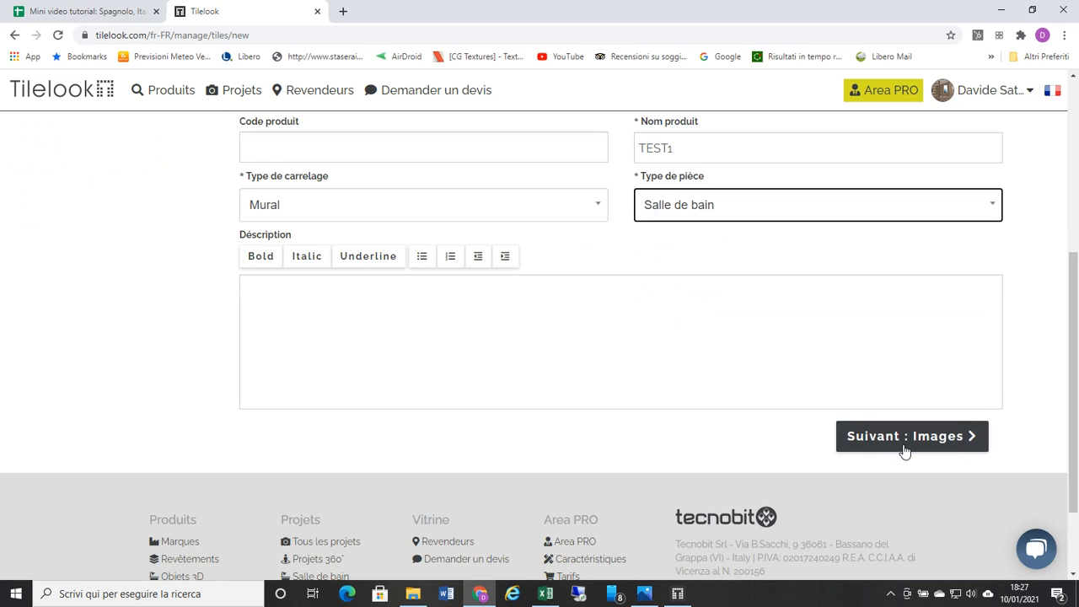
# Step: Continue to the new tile's image stage and preview art-Silk.jpg in the Photos app before returning to the browser
pyautogui.click(874, 439)
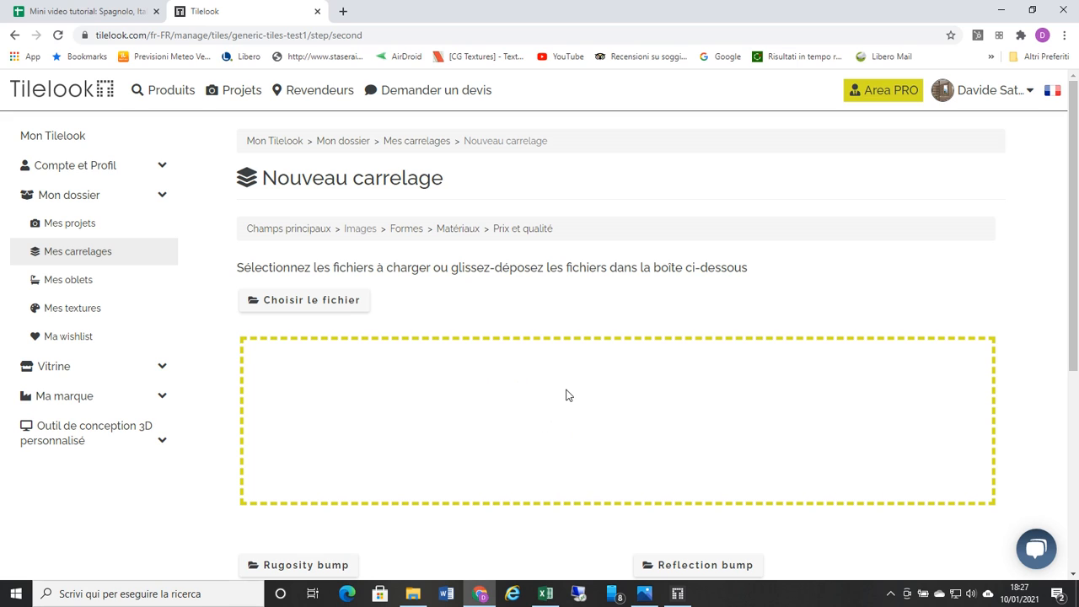
pyautogui.click(648, 595)
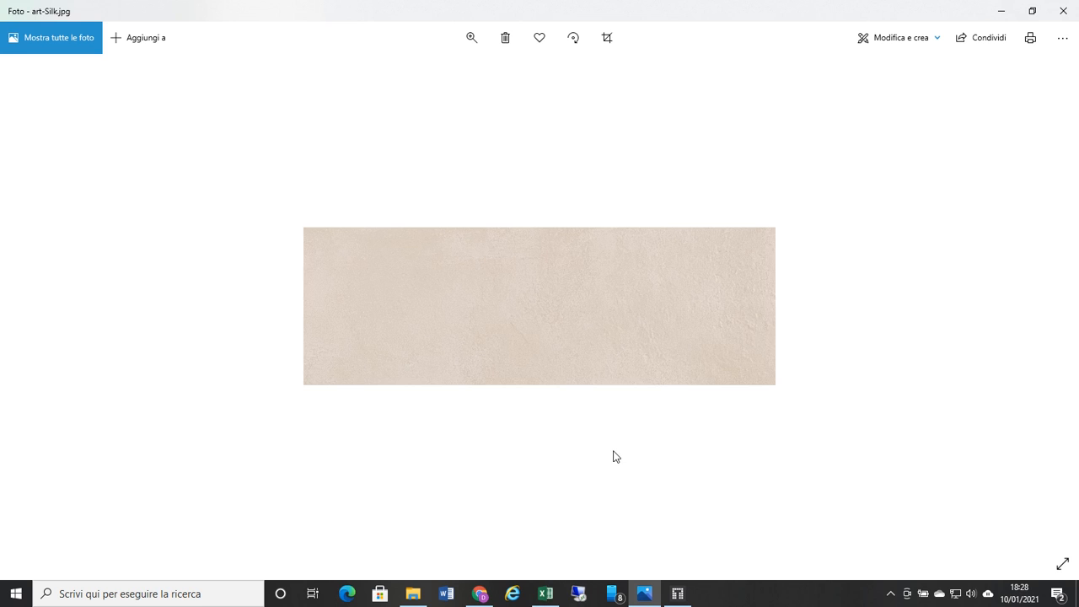
pyautogui.click(480, 594)
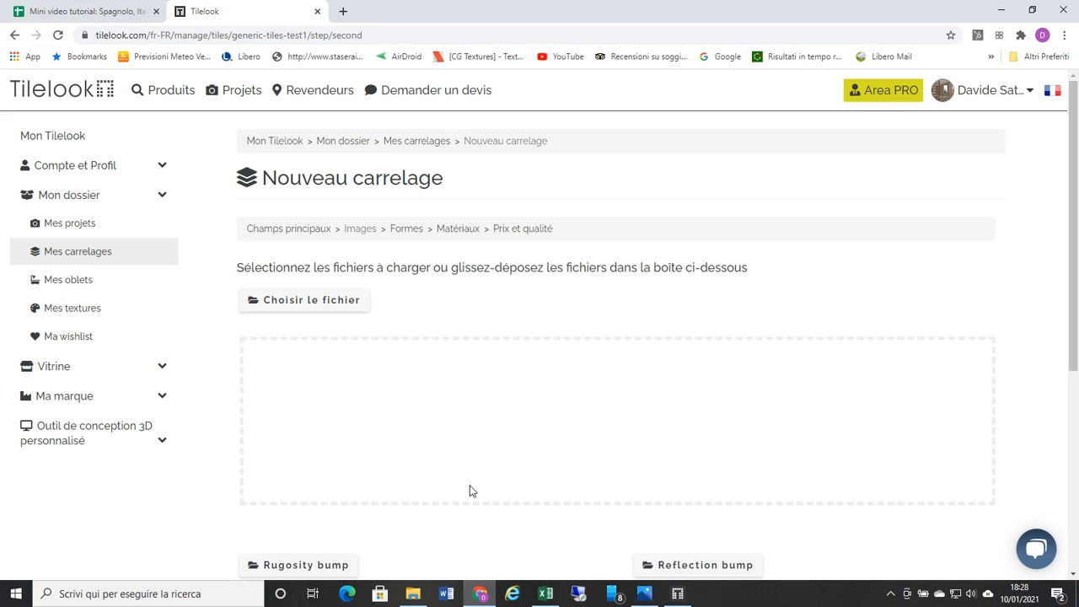
# Step: Upload art-Silk as the tile image without any bump files and continue to the shape settings
pyautogui.click(292, 302)
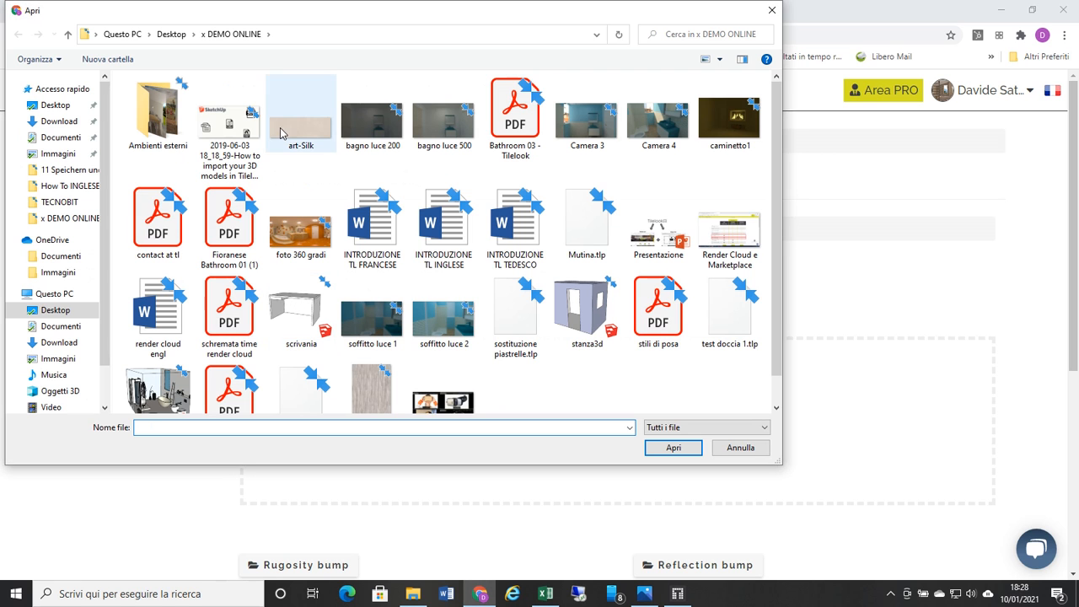
pyautogui.click(648, 595)
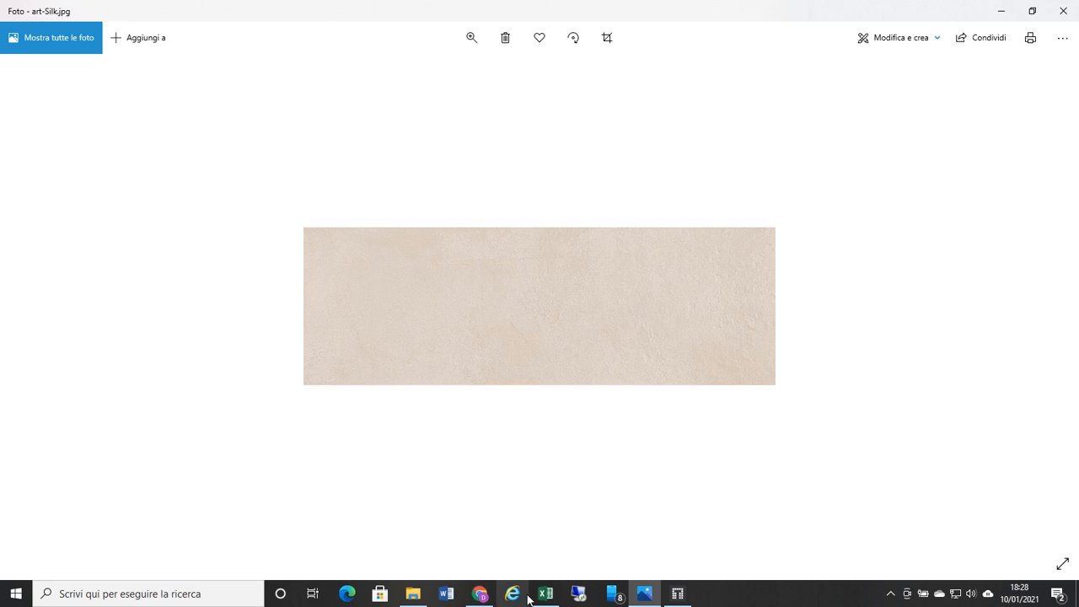
pyautogui.click(480, 594)
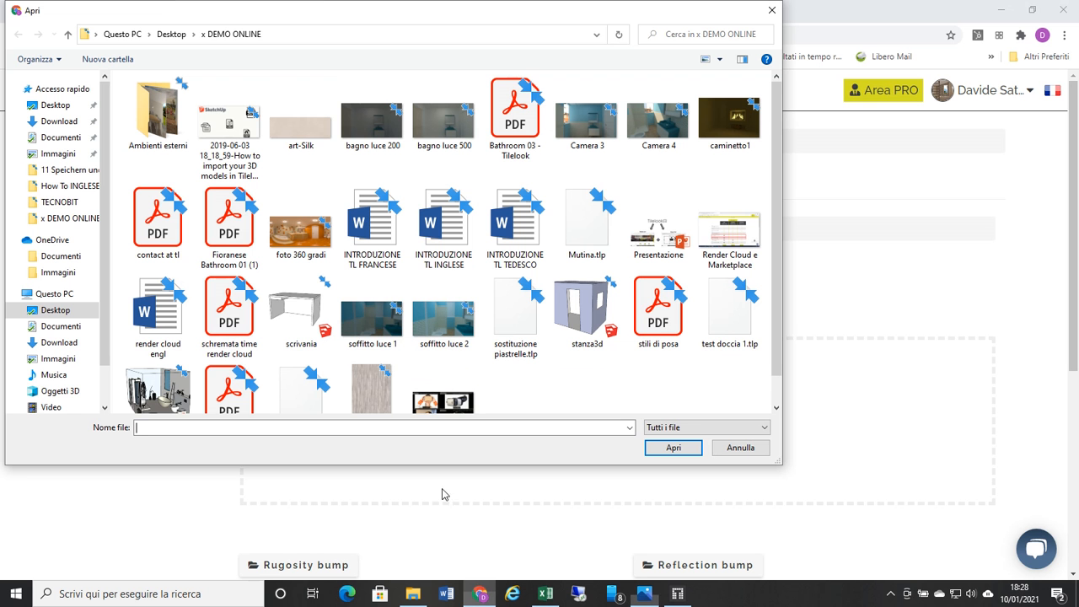
pyautogui.click(300, 137)
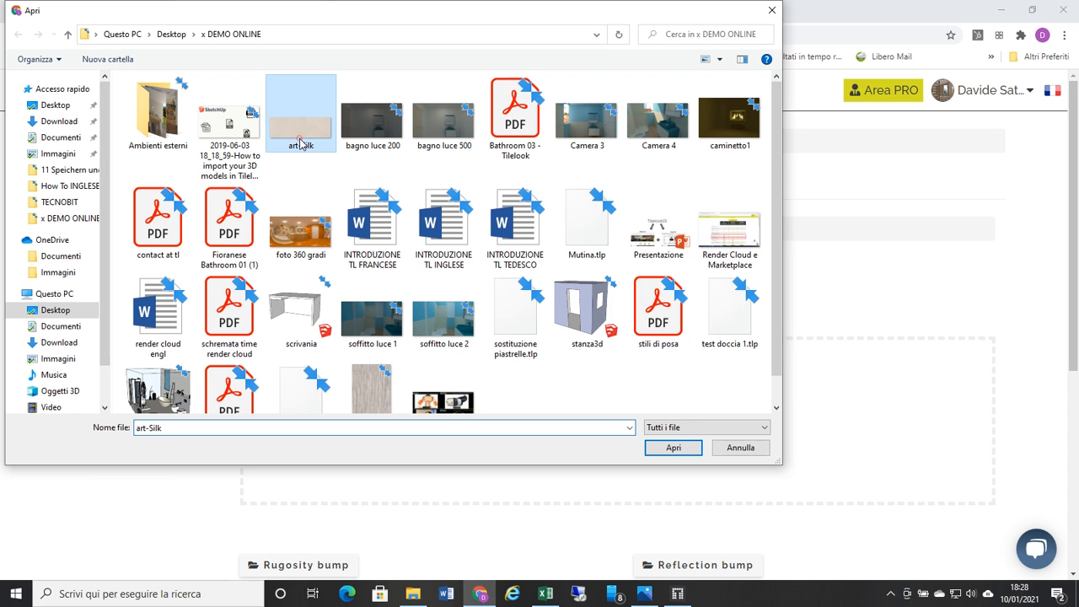
pyautogui.click(671, 448)
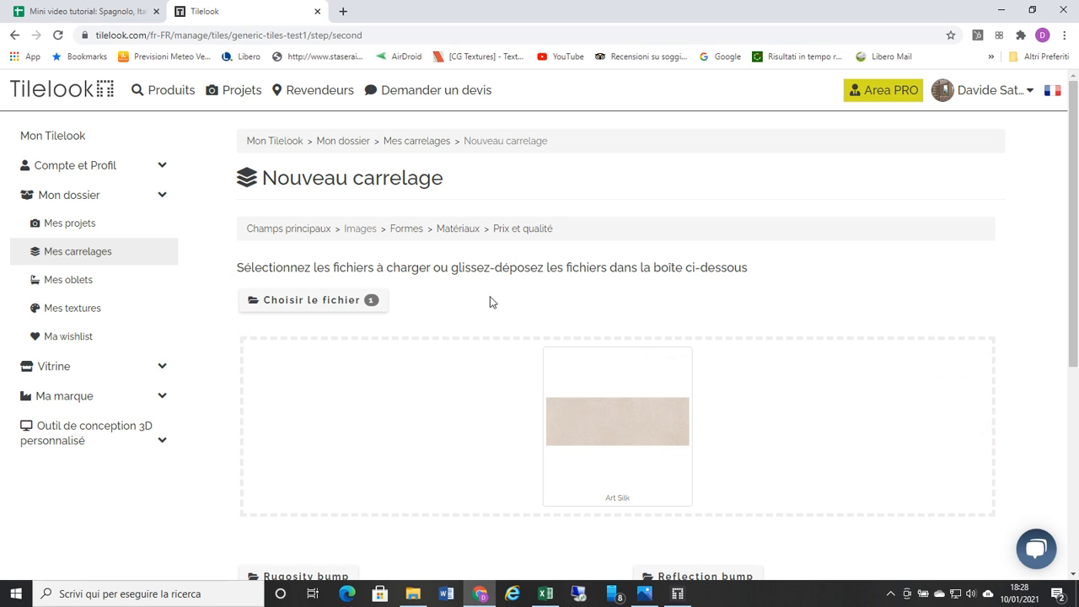
pyautogui.scroll(-2, 490, 302)
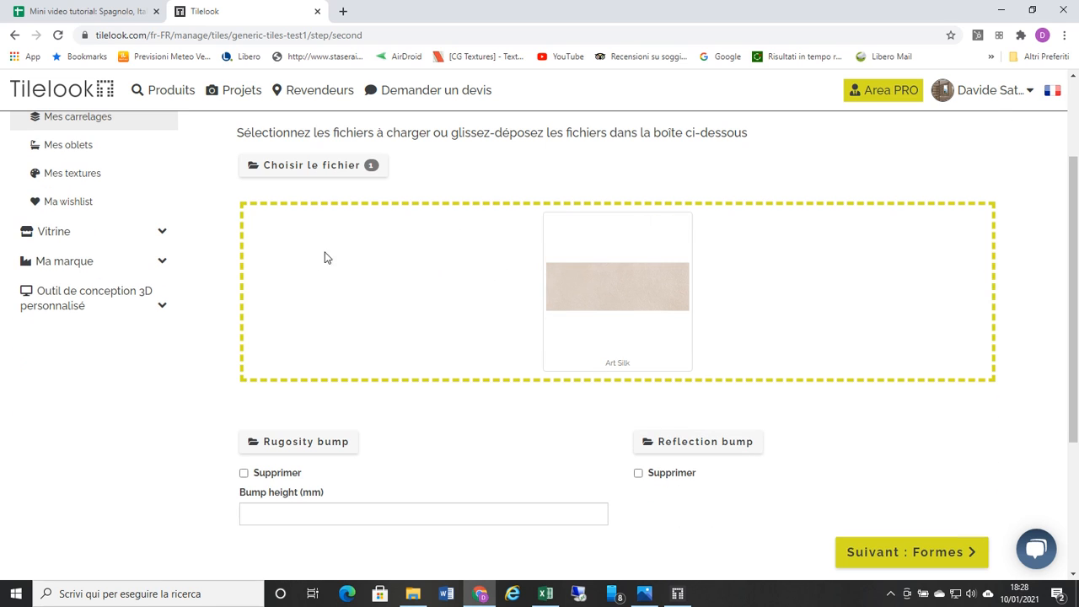
pyautogui.moveTo(590, 270)
pyautogui.scroll(-1, 603, 291)
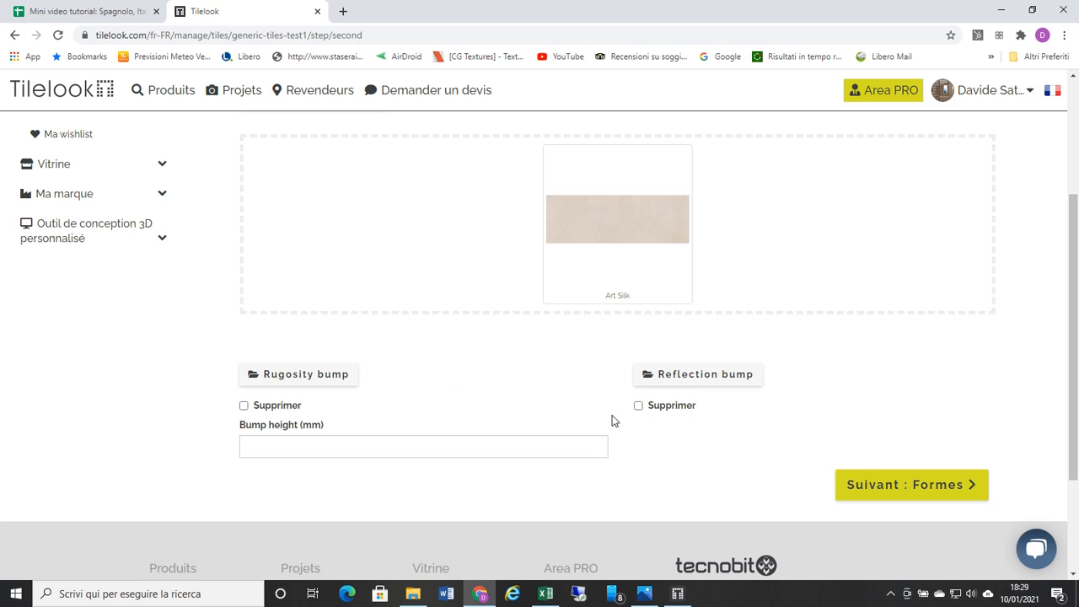
pyautogui.click(873, 485)
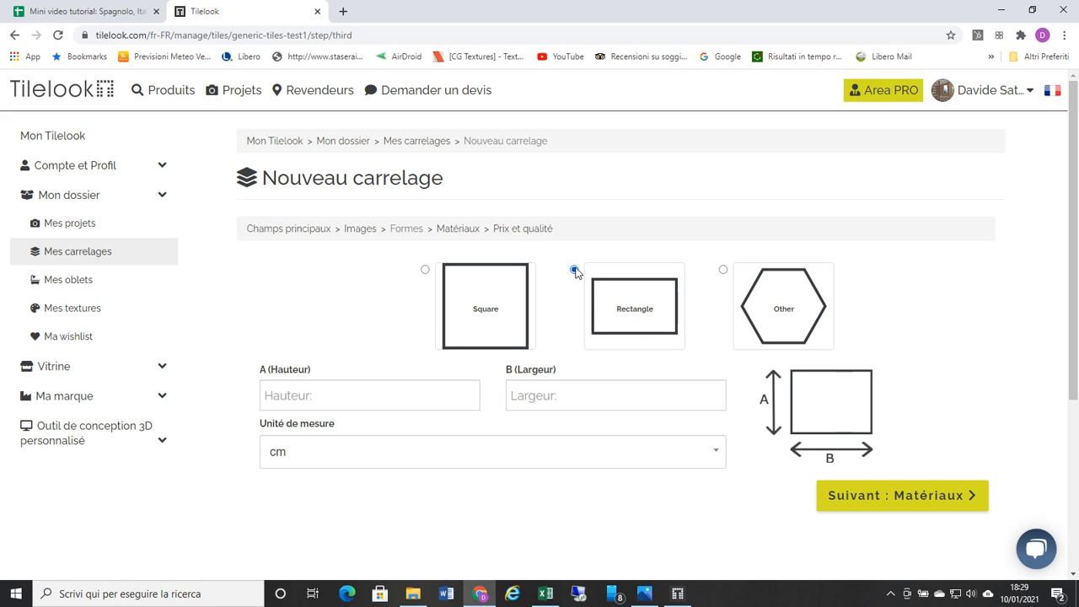
# Step: Define the tile as a Rectangle with height 20 cm and width 50 cm, and continue to the materials
pyautogui.click(350, 403)
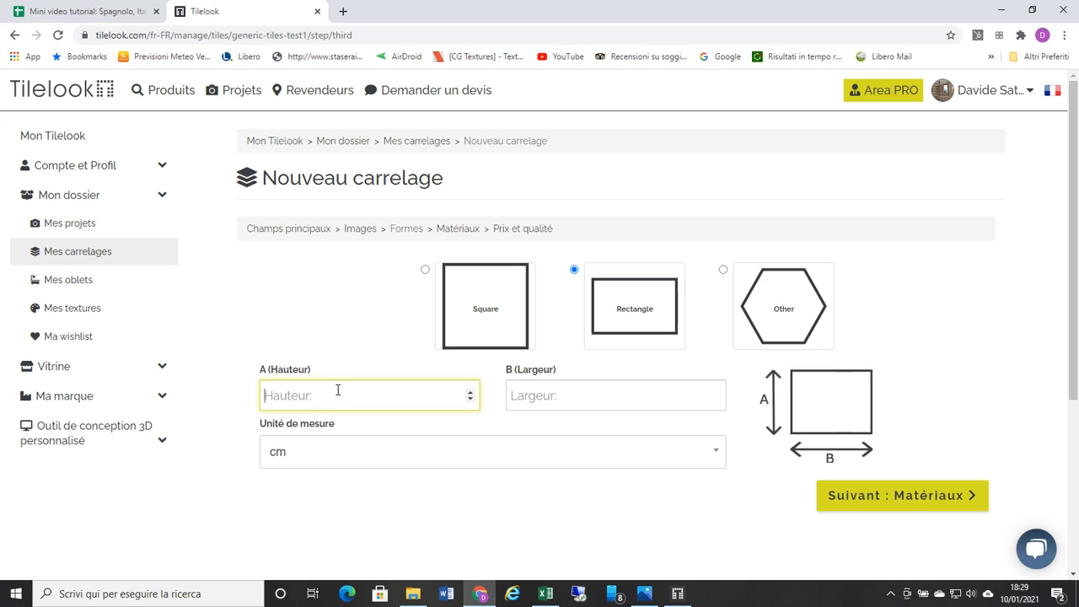
pyautogui.write('20')
pyautogui.click(521, 398)
pyautogui.write('50')
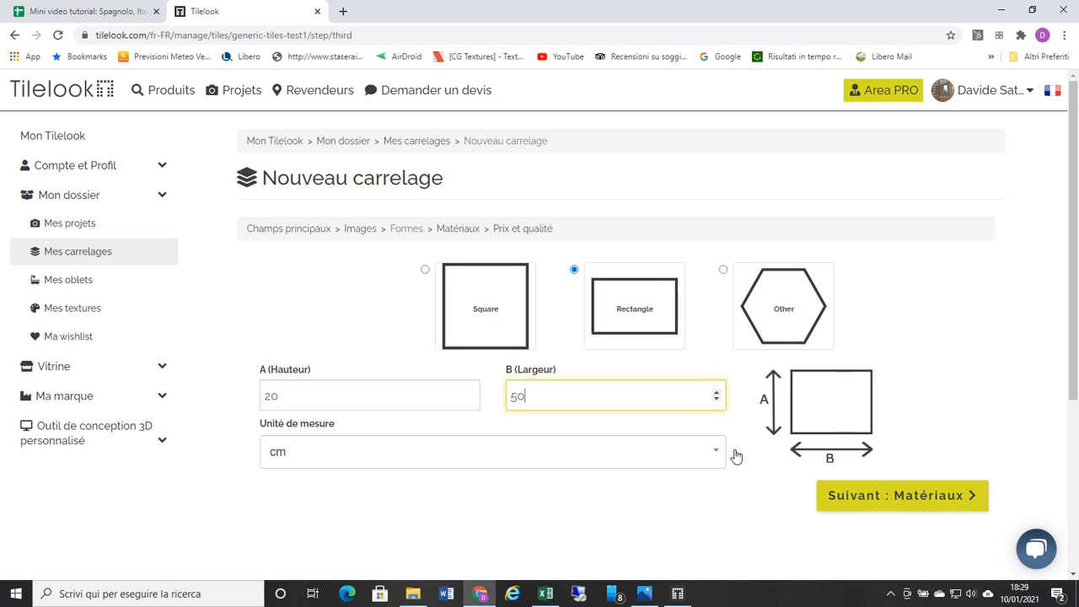
pyautogui.click(872, 497)
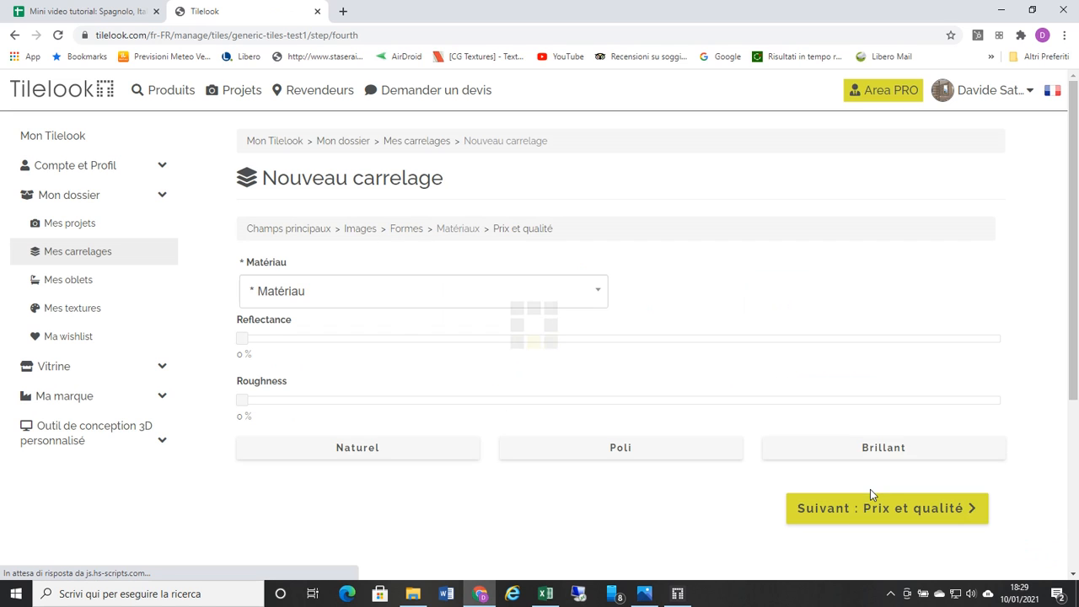
# Step: Set the tile's material to Céramique and finish creating the tile with the default price and packaging values
pyautogui.click(600, 292)
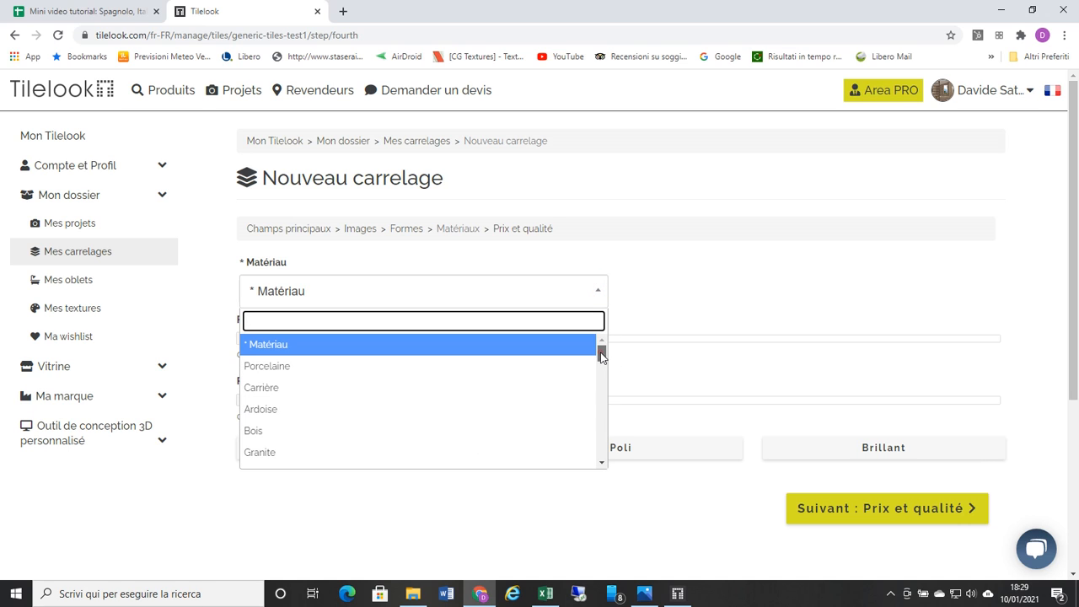
pyautogui.moveTo(601, 355); pyautogui.dragTo(602, 379)
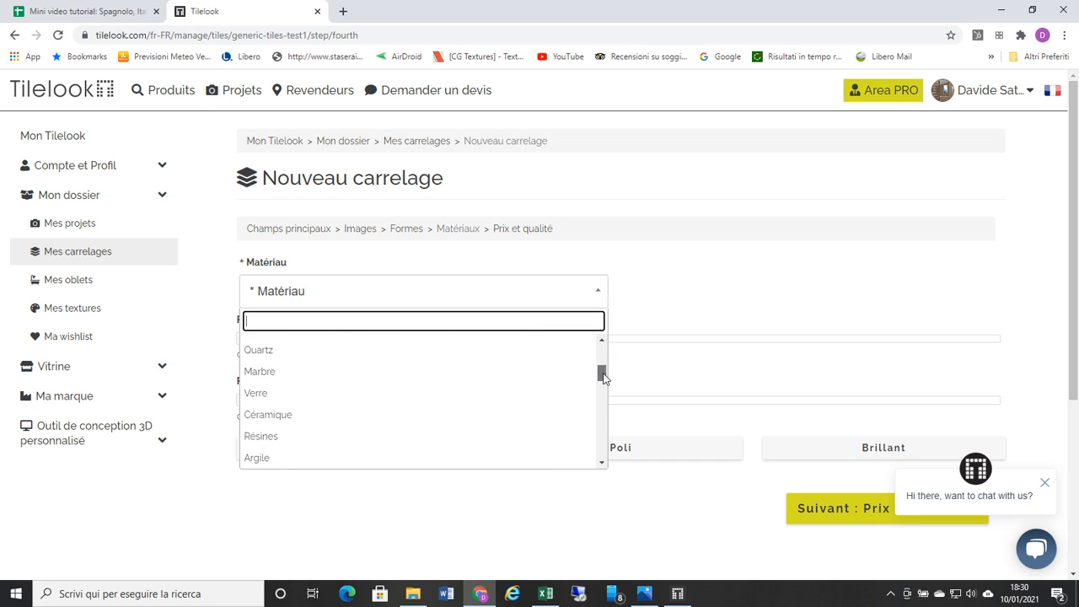
pyautogui.click(537, 420)
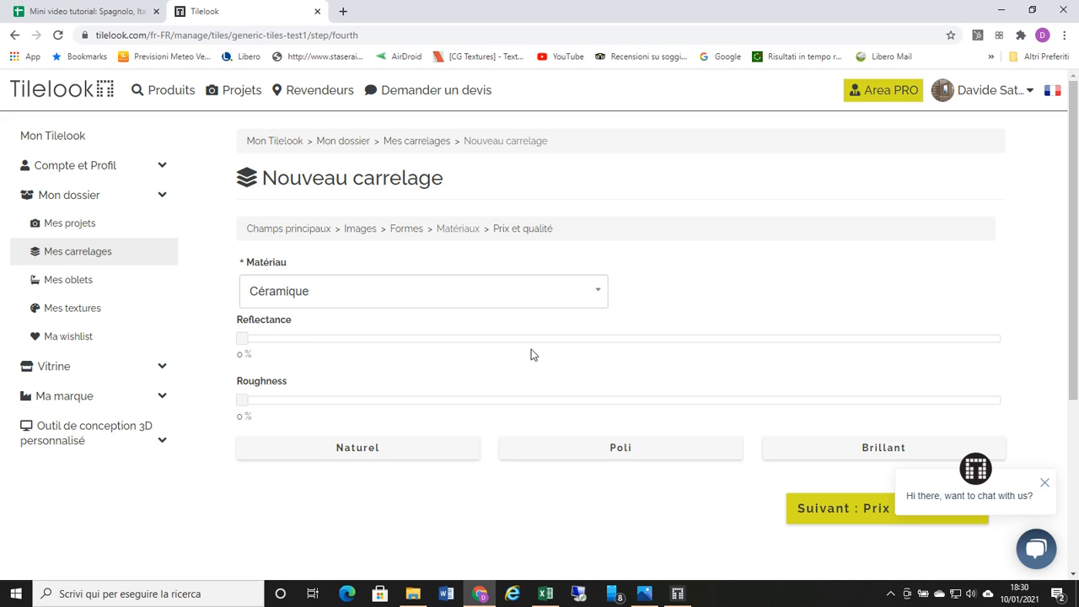
pyautogui.click(848, 511)
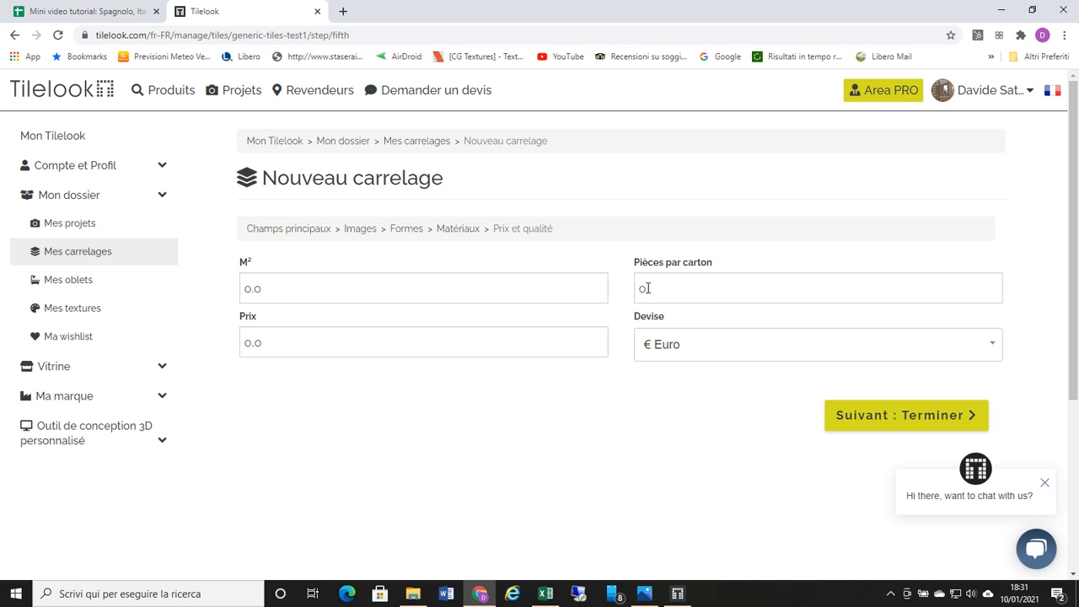
pyautogui.click(910, 425)
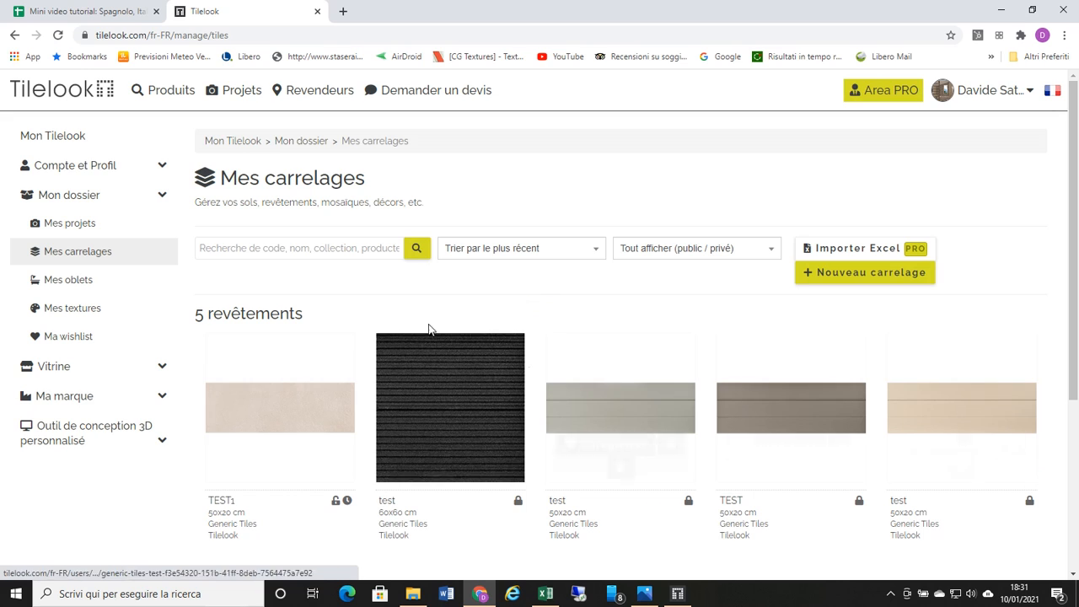
# Step: Open Mes carrelages from the Mon Tilelook dashboard and check the TEST1 tile there
pyautogui.moveTo(253, 422)
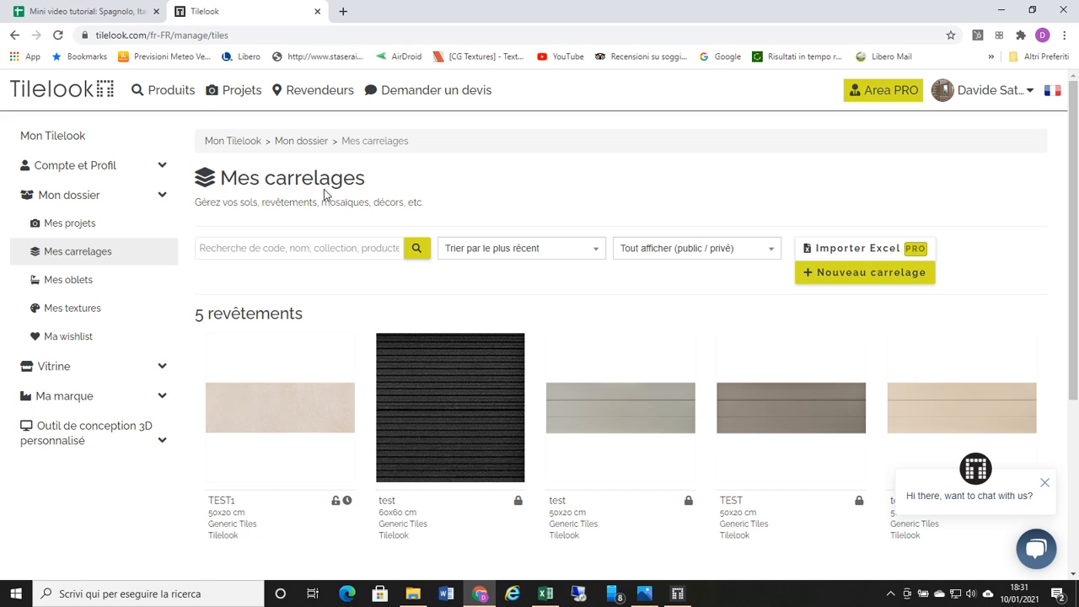
pyautogui.moveTo(978, 101)
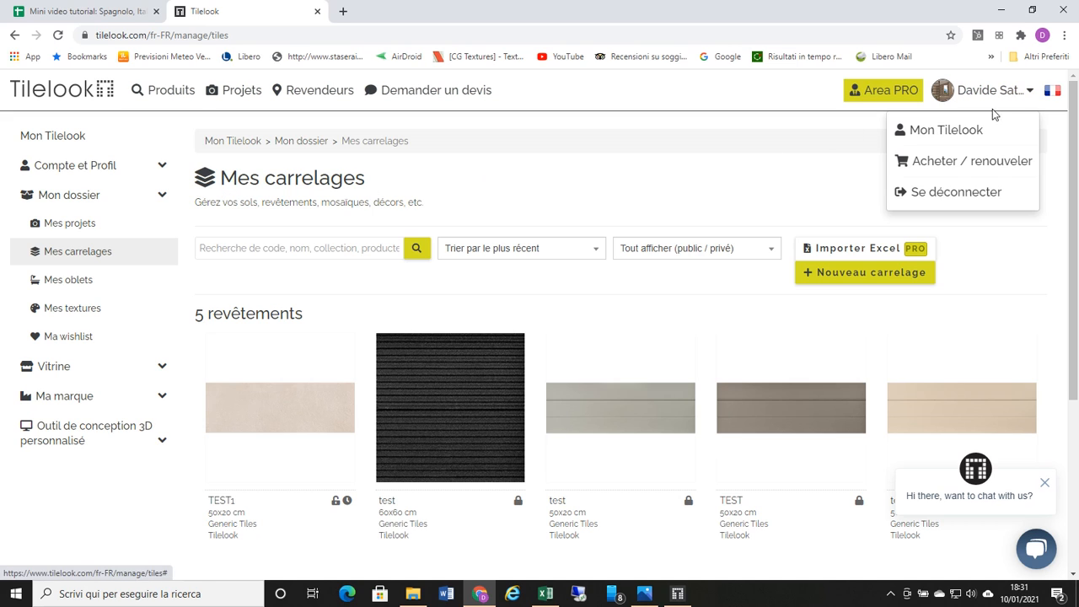
pyautogui.click(979, 130)
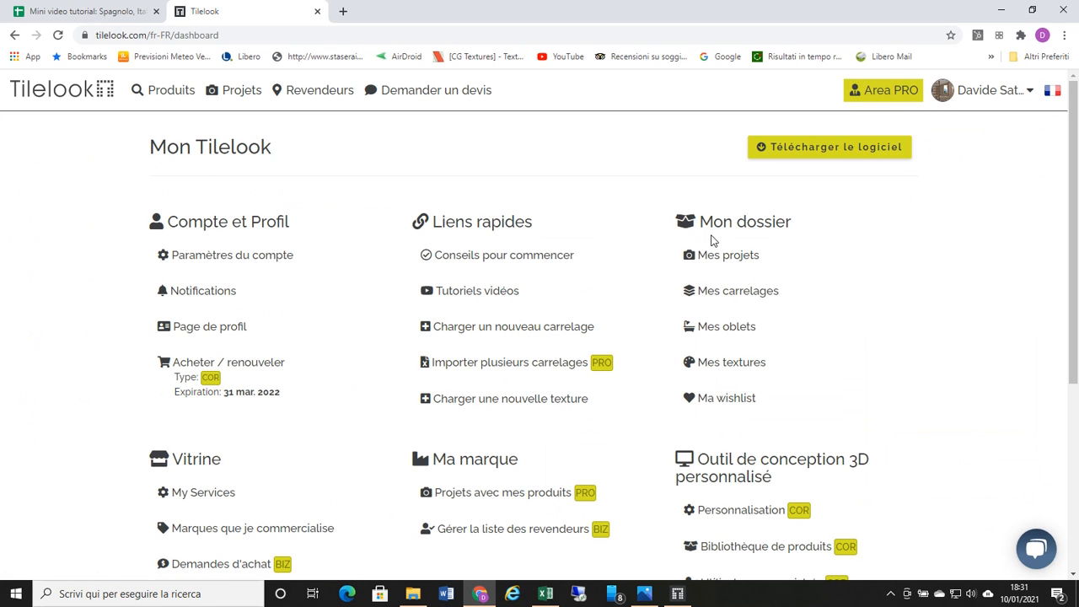
pyautogui.click(730, 292)
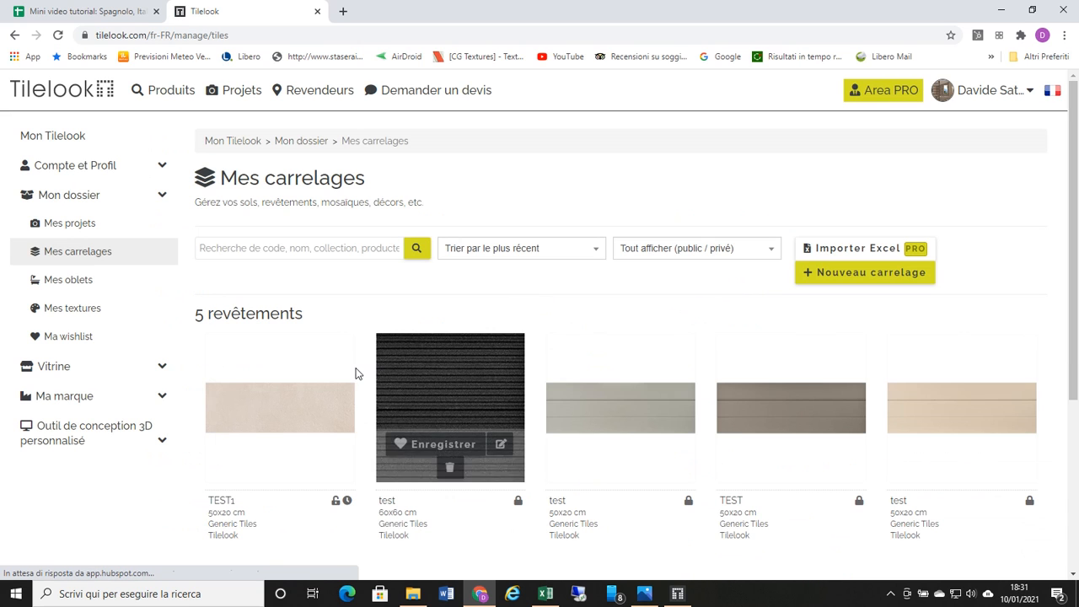
pyautogui.moveTo(348, 375)
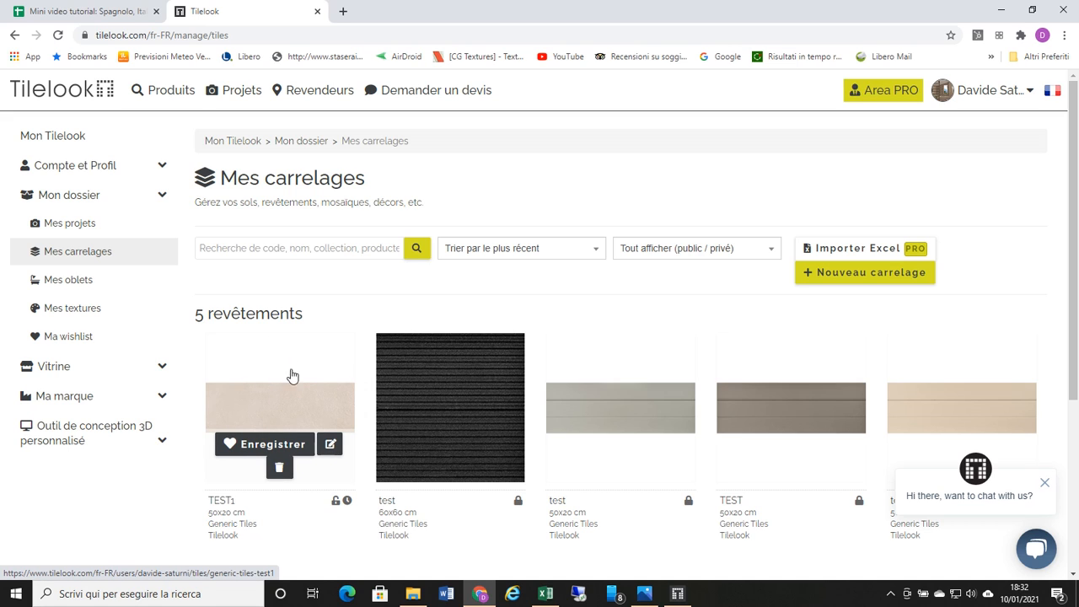
# Step: View the public Floorings & Coverings catalogue among the website's products
pyautogui.moveTo(156, 90)
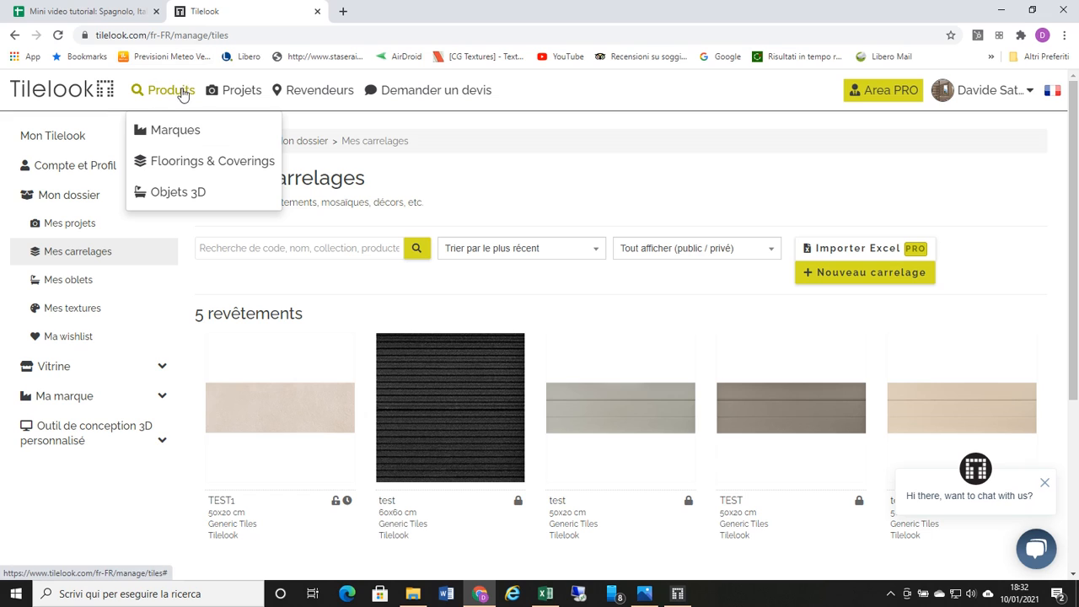
pyautogui.moveTo(226, 99)
pyautogui.click(183, 160)
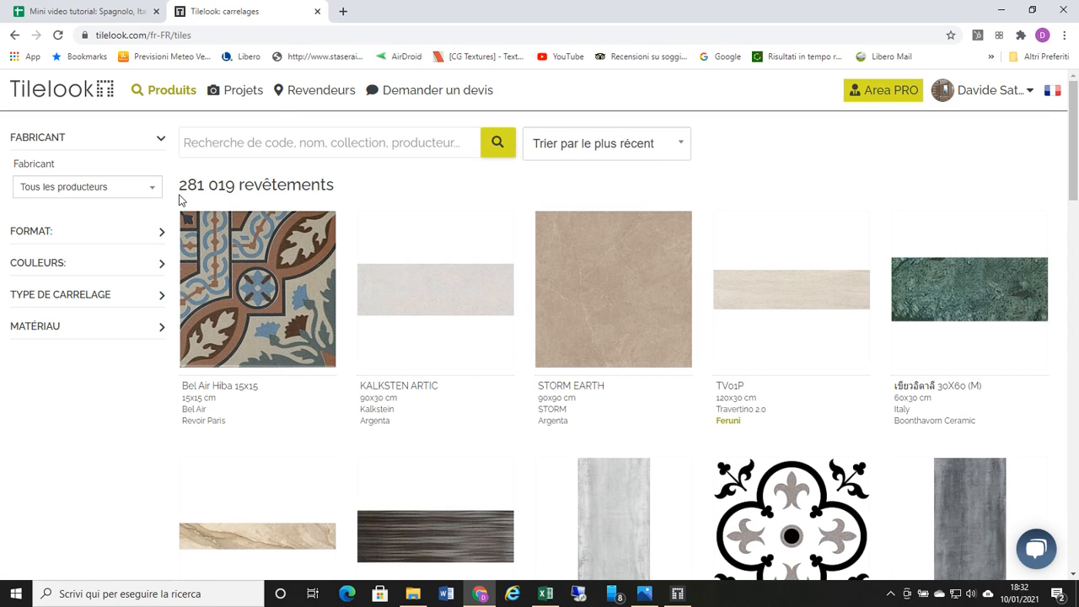
pyautogui.moveTo(187, 101)
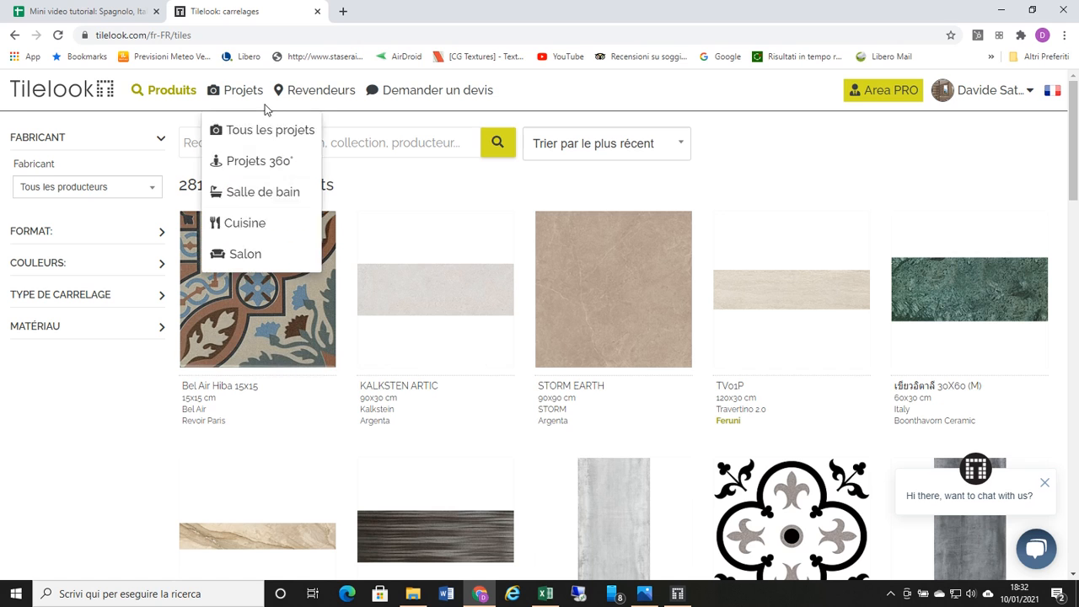
# Step: Return from the public catalogue to the account's own tile collection through the Mon Tilelook dashboard
pyautogui.moveTo(982, 93)
pyautogui.click(951, 128)
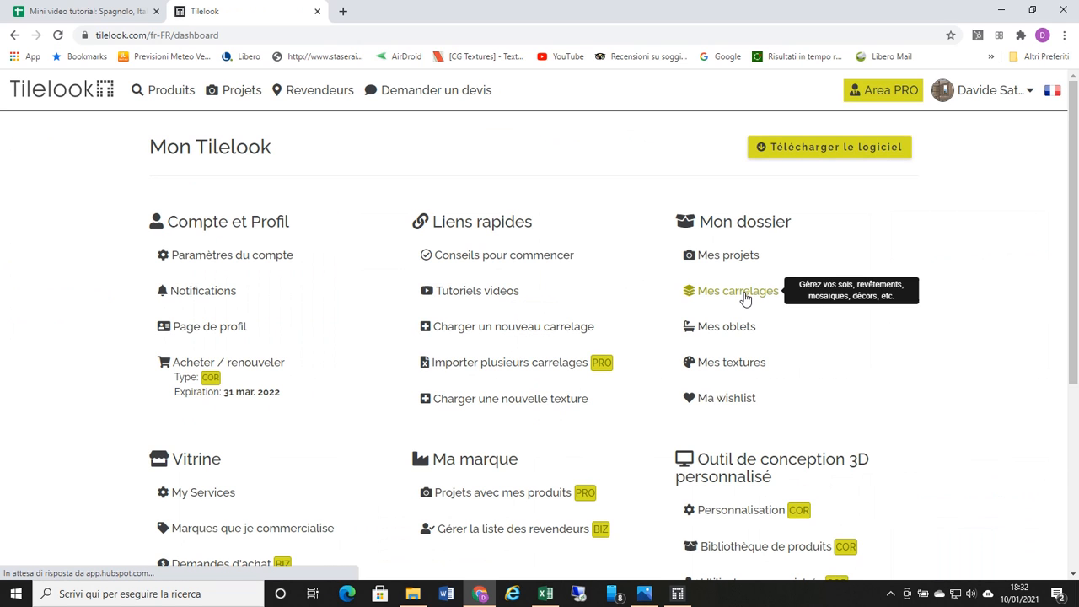
pyautogui.click(744, 293)
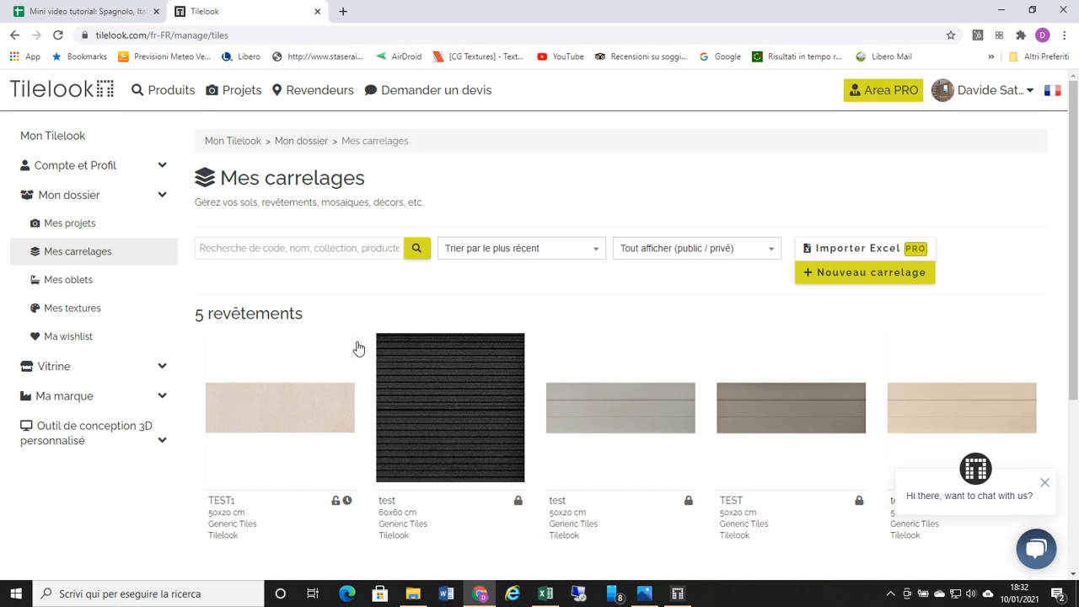
pyautogui.moveTo(279, 352)
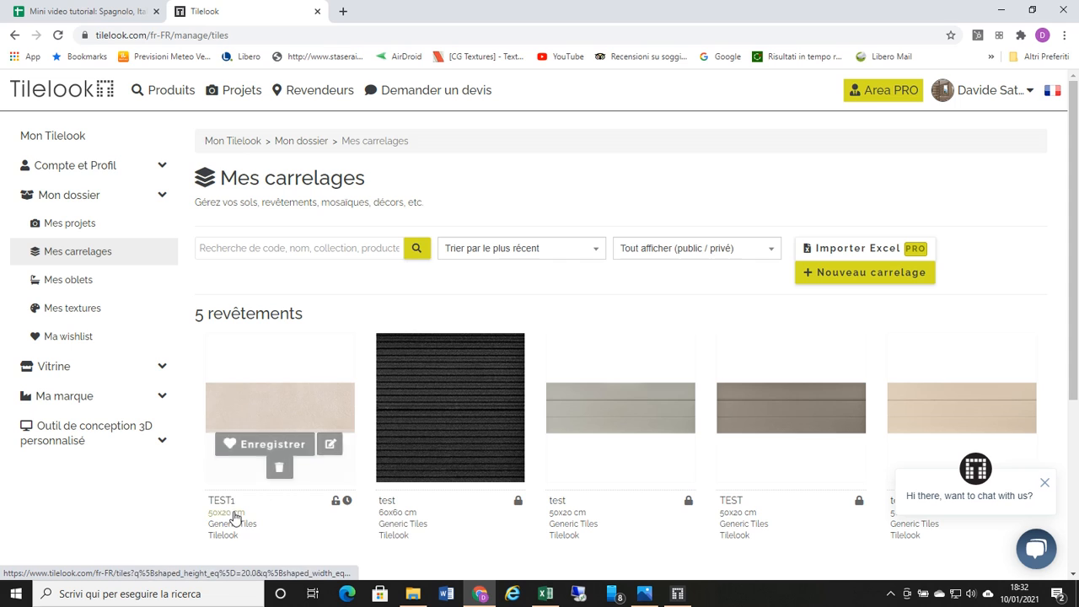
# Step: Switch to the Tilelook design tool, select the back wall, and open Mes carrelages in the browser for downloading tiles
pyautogui.click(676, 595)
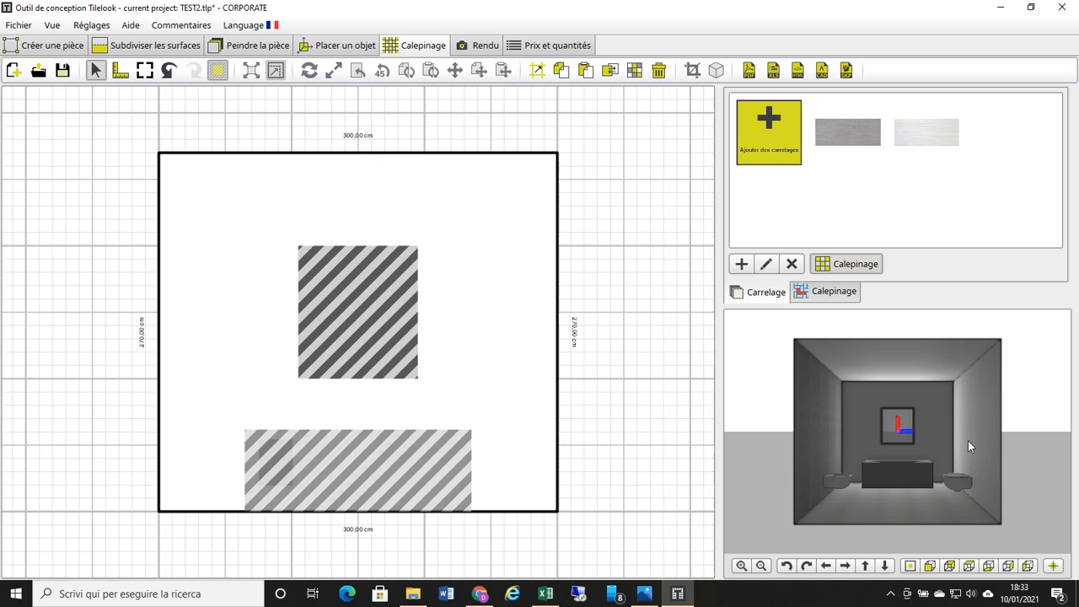
pyautogui.click(943, 402)
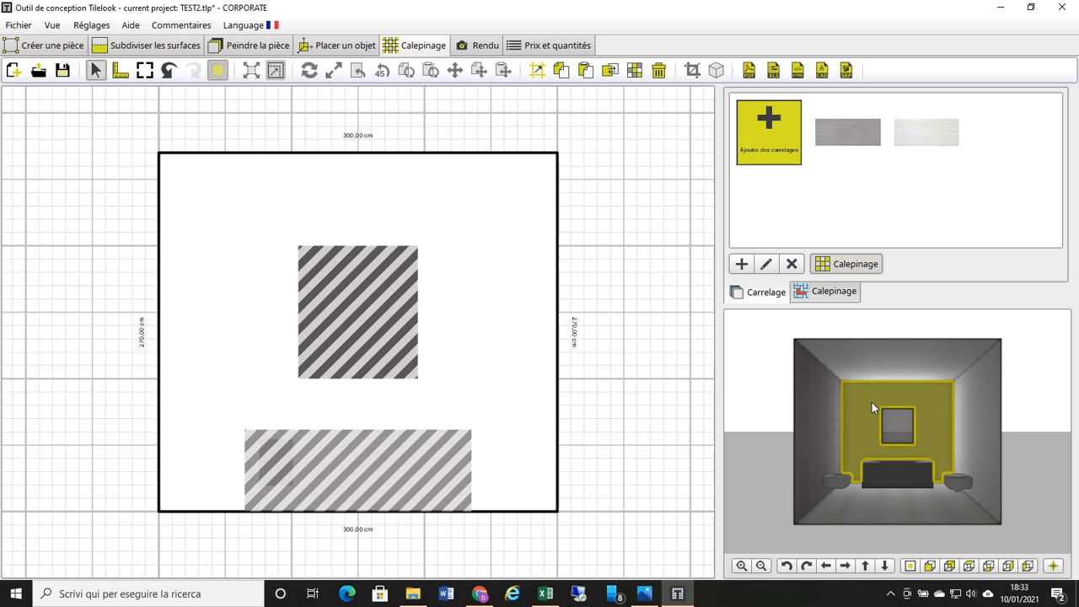
pyautogui.click(755, 147)
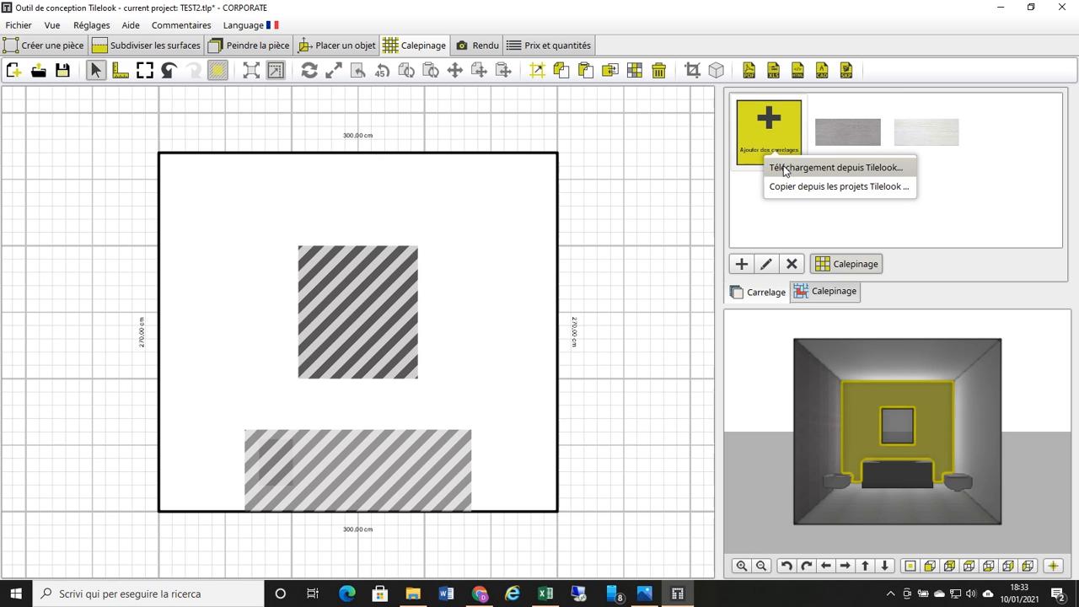
pyautogui.click(784, 166)
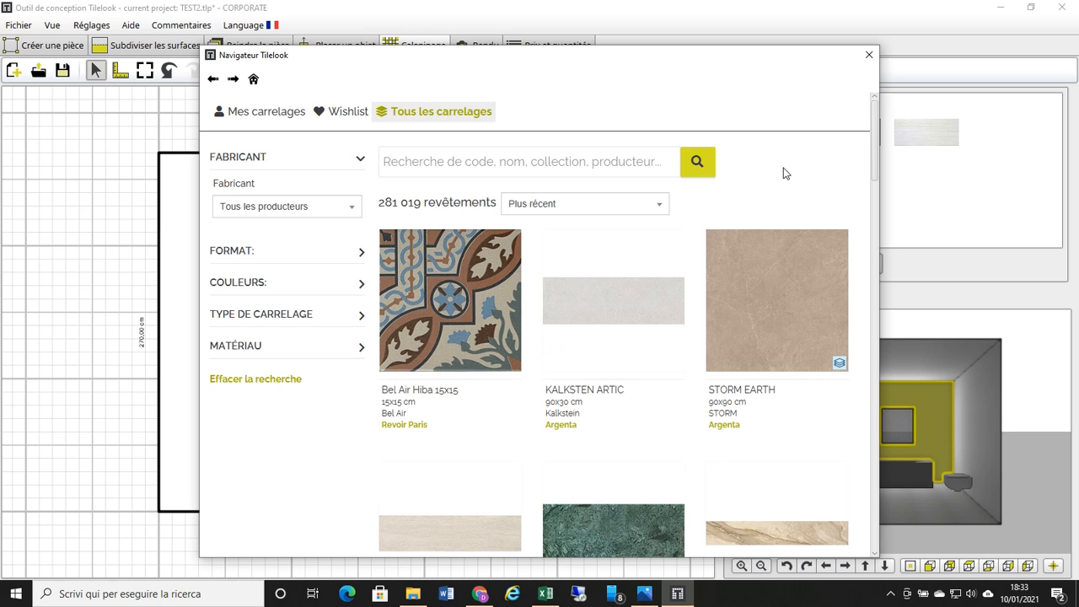
pyautogui.click(264, 117)
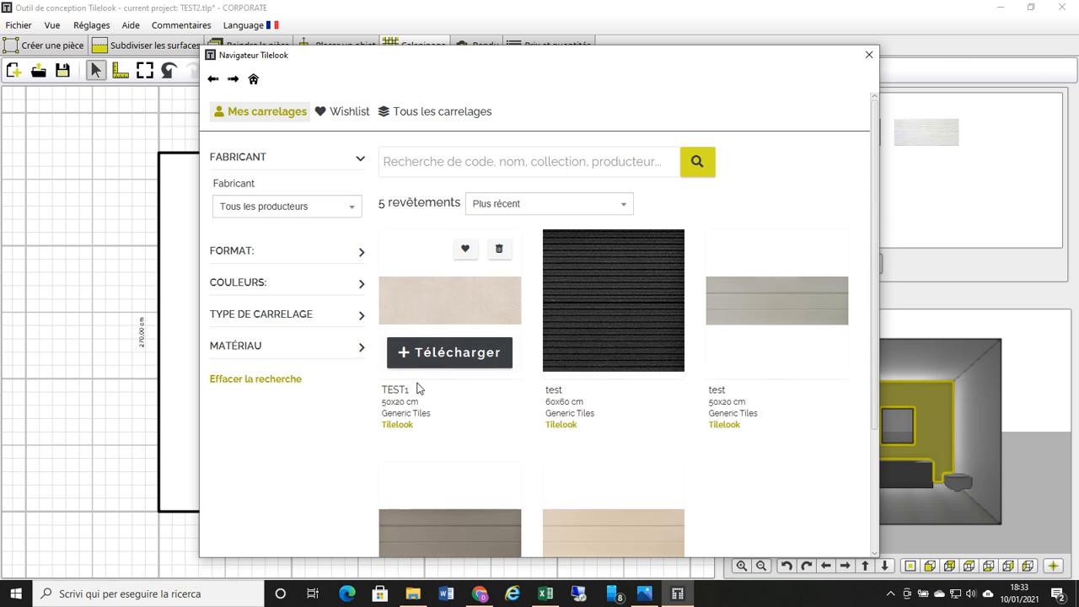
# Step: Download the TEST1 tile from Mes carrelages into the project and close the tile browser
pyautogui.click(452, 354)
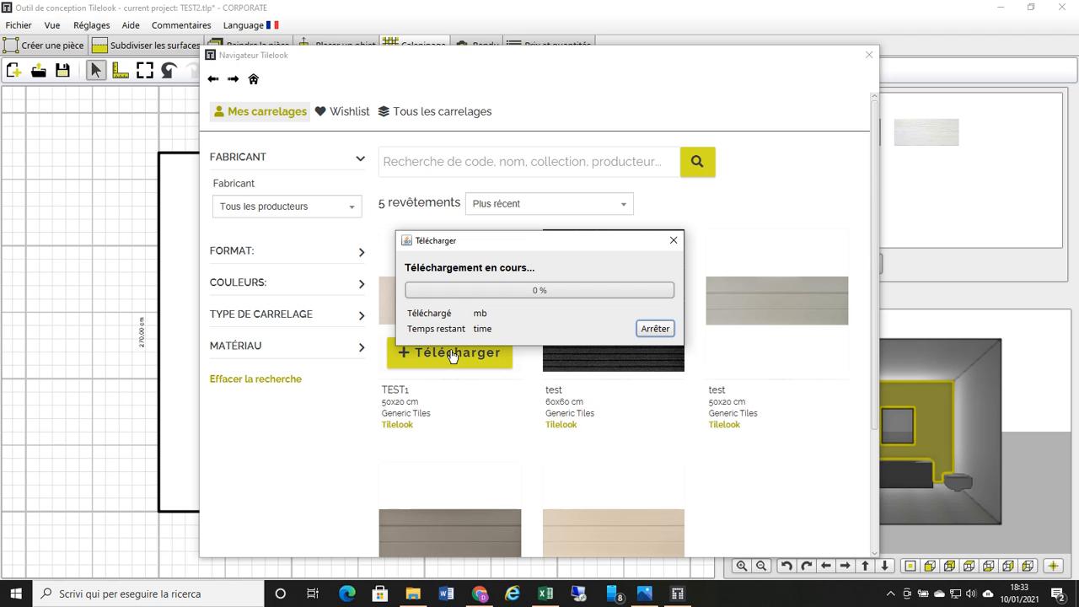
pyautogui.click(868, 57)
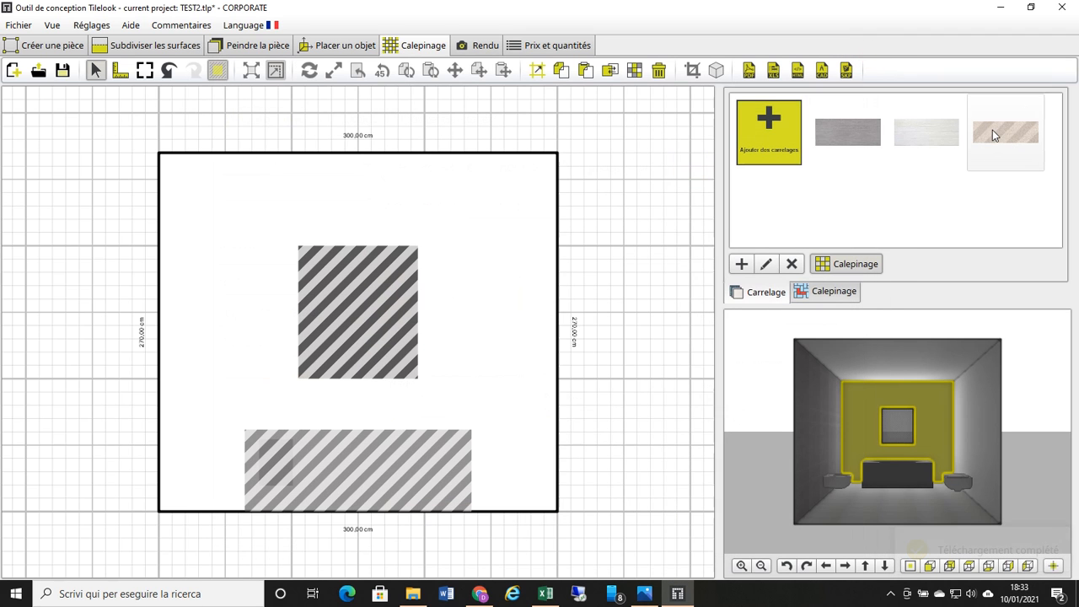
# Step: Lay the TEST1 tile on the back wall, filling the surface with both columns and rows, and apply the layout
pyautogui.moveTo(992, 124)
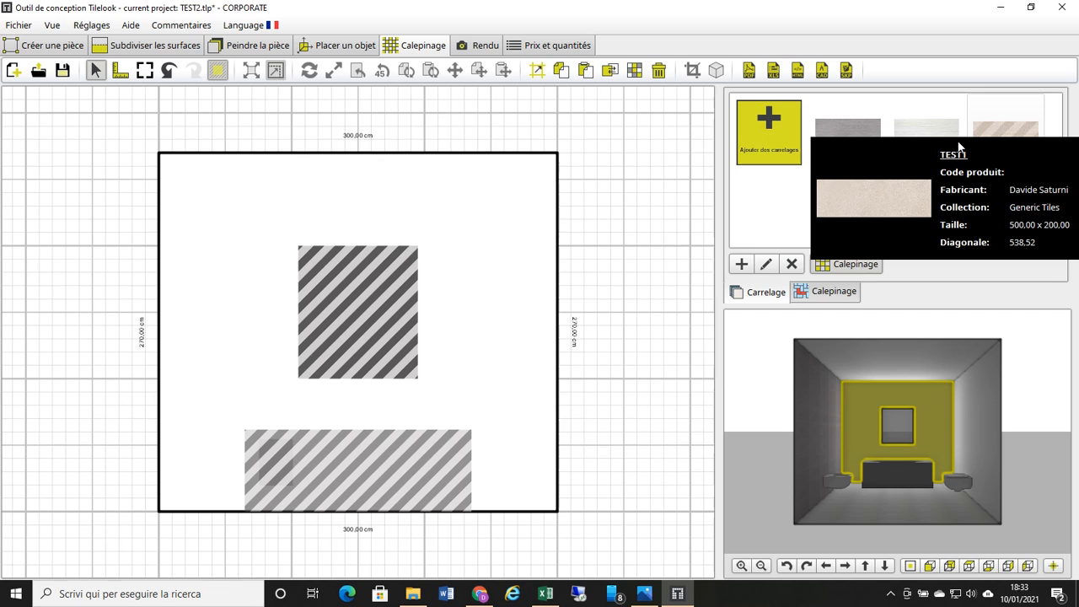
pyautogui.moveTo(987, 125); pyautogui.dragTo(360, 378)
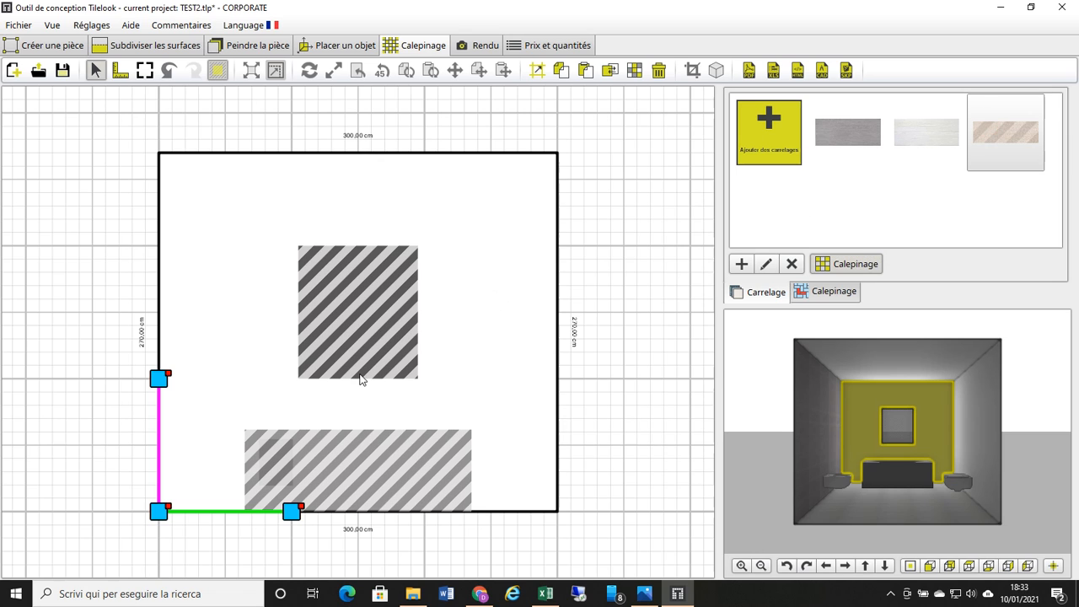
pyautogui.click(1002, 236)
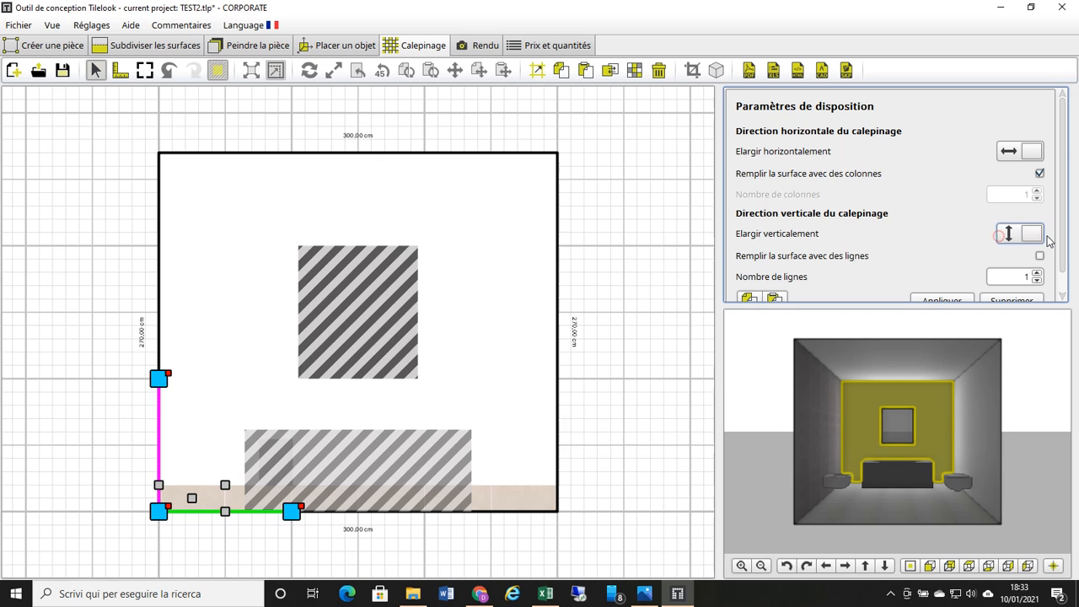
pyautogui.click(1040, 256)
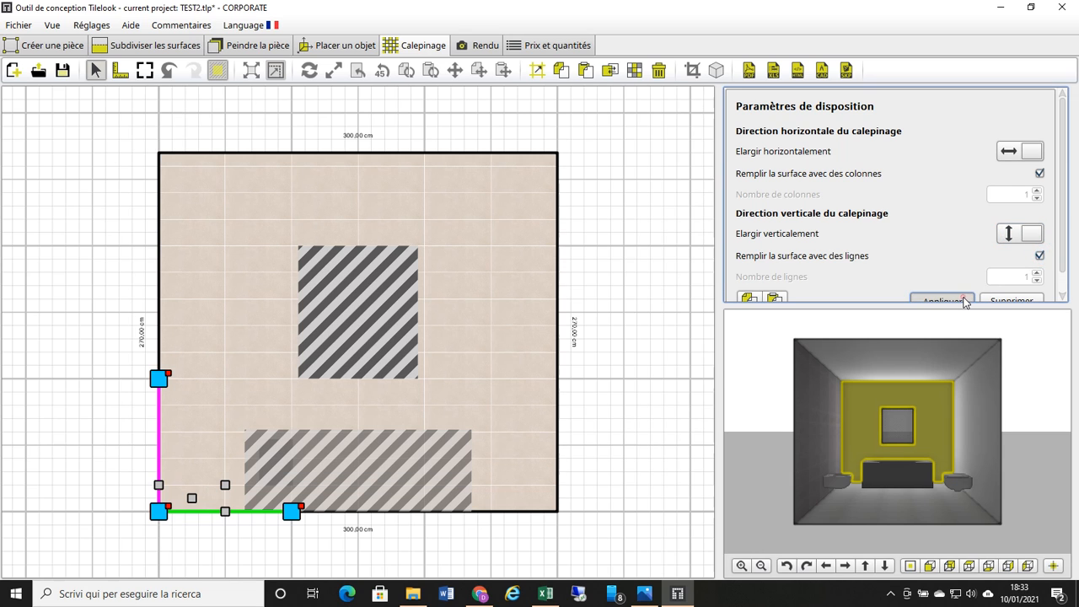
pyautogui.click(942, 301)
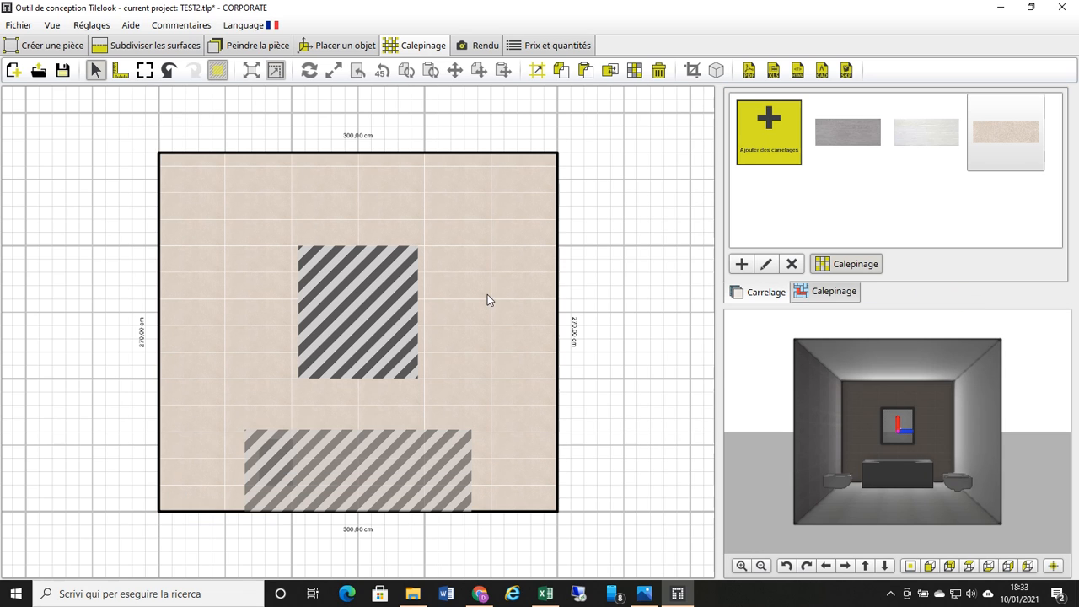